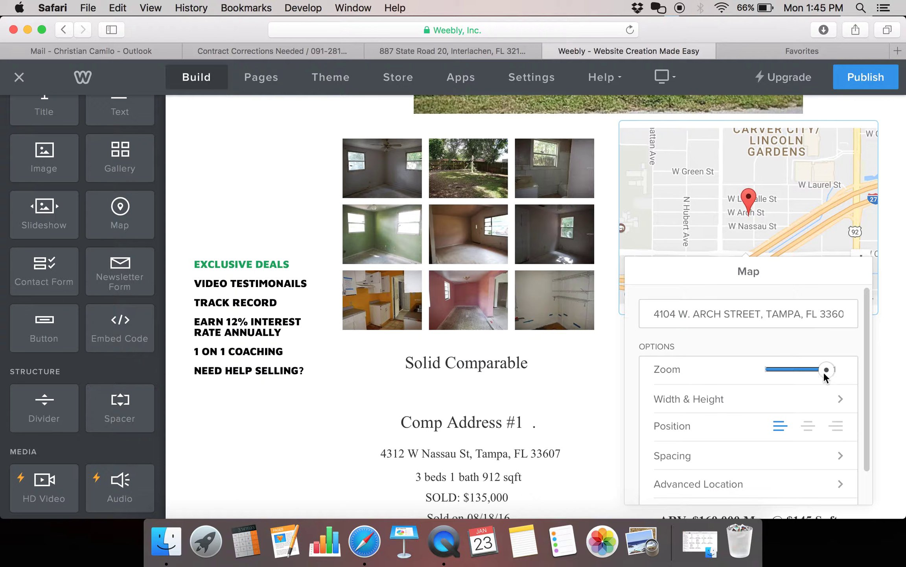
# - Zoom the Arch Street map out one level and close its Map settings panel
pyautogui.moveTo(824, 370); pyautogui.dragTo(822, 370)
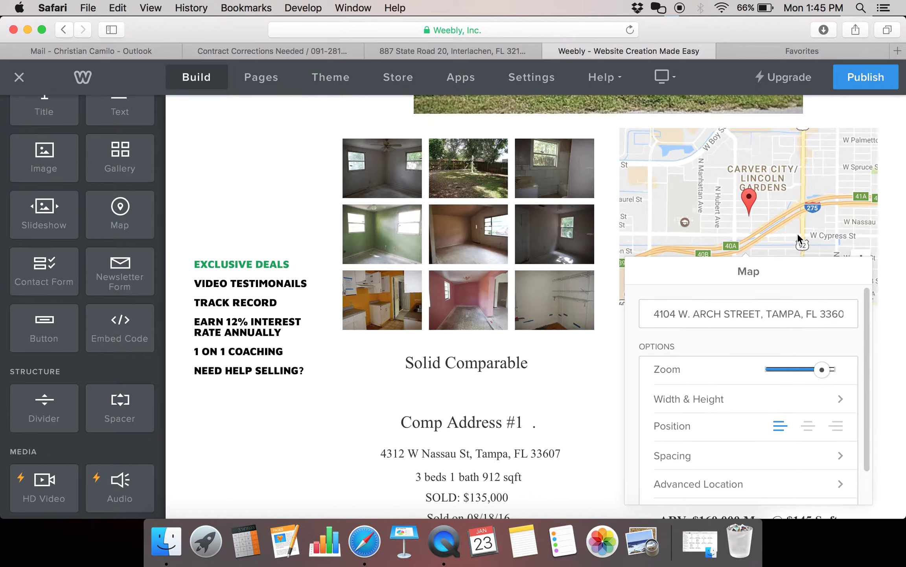
pyautogui.click(615, 318)
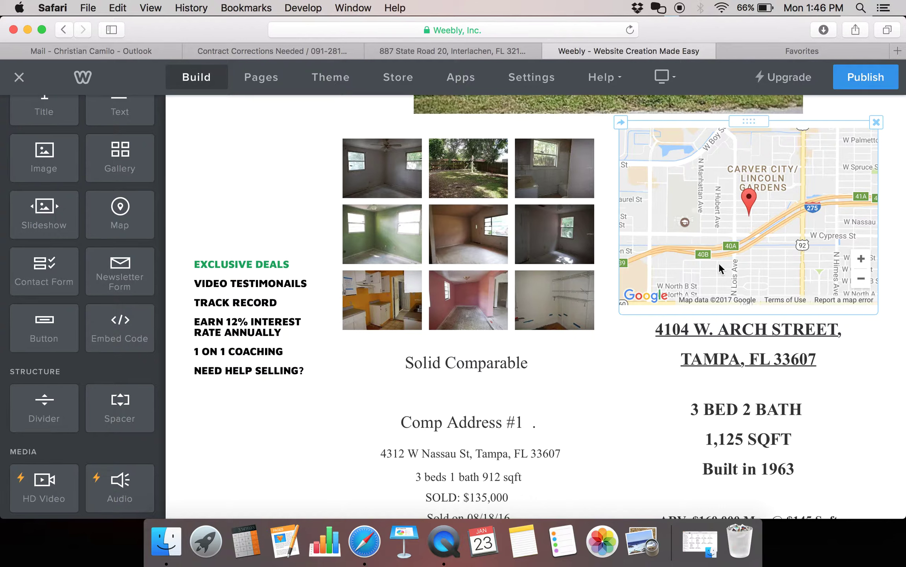
pyautogui.click(684, 223)
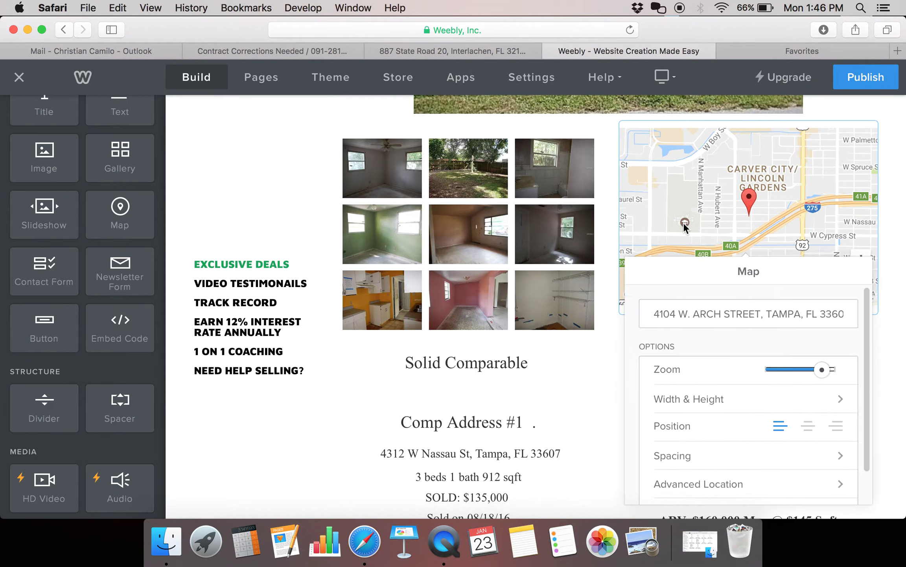
pyautogui.click(901, 229)
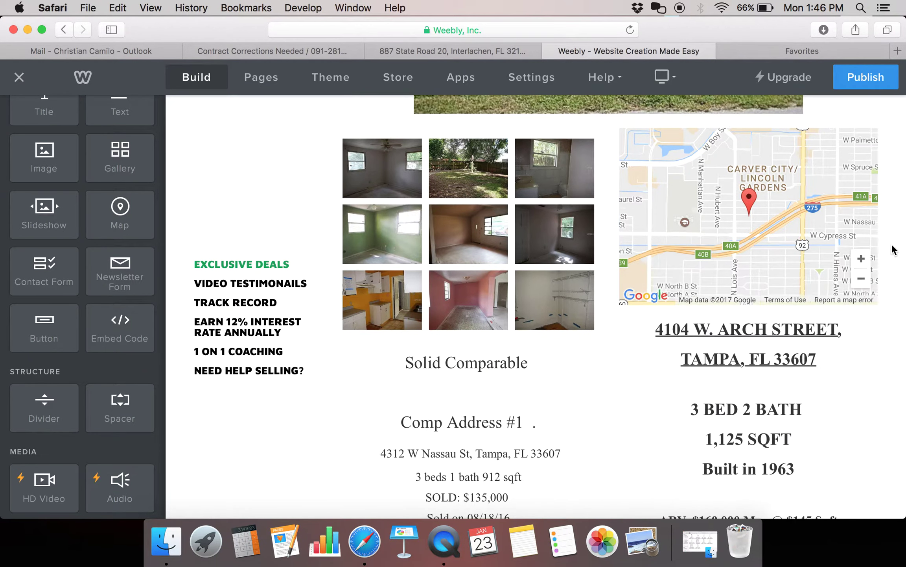
pyautogui.scroll(-2, 855, 345)
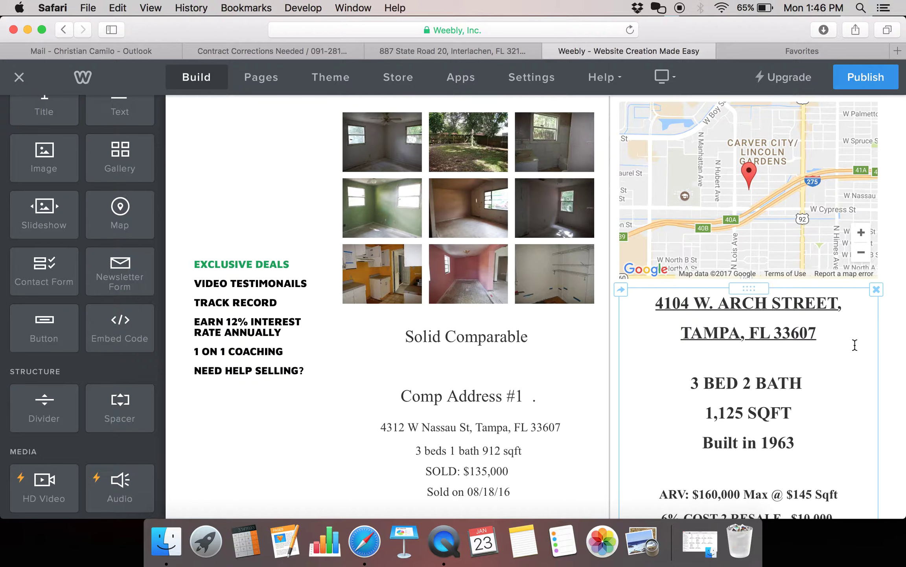
pyautogui.scroll(-15, 854, 344)
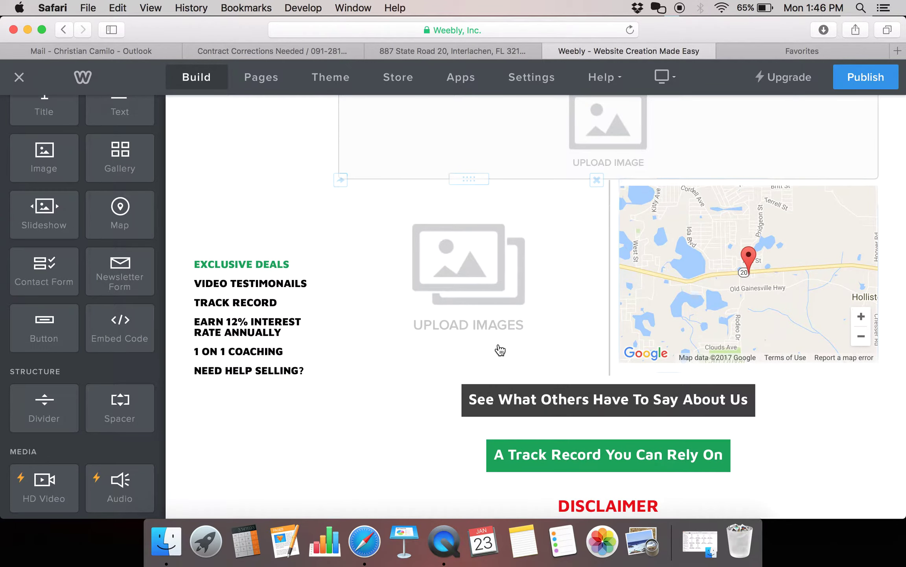
pyautogui.scroll(5, 486, 356)
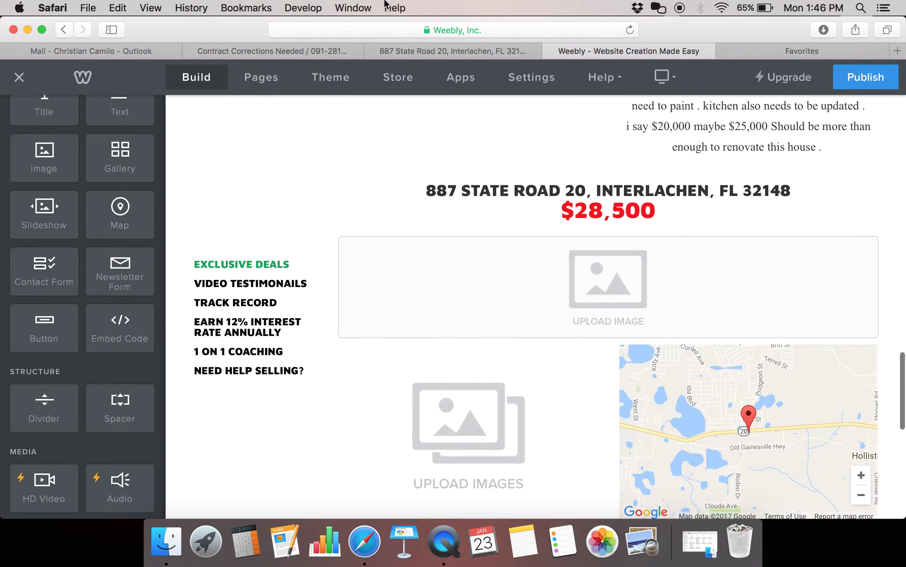
pyautogui.click(416, 54)
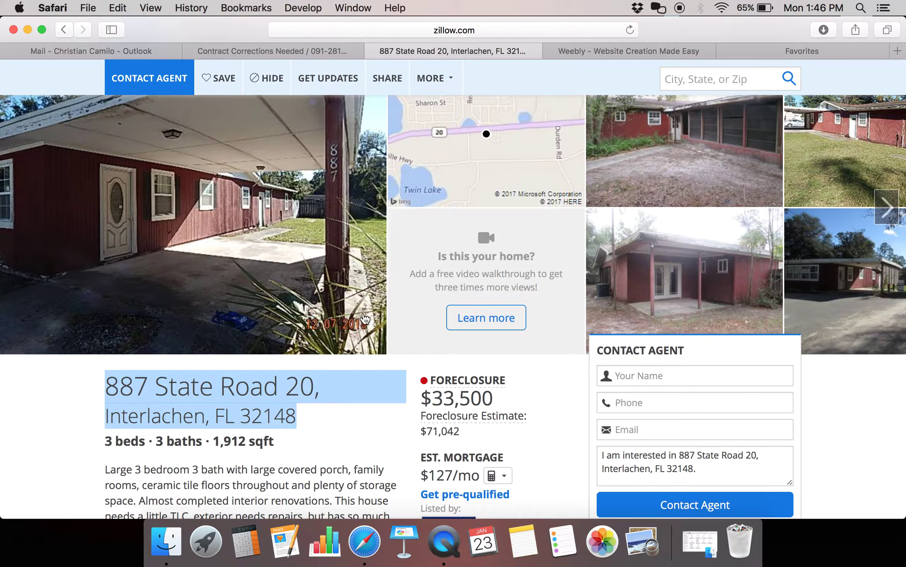
# - Begin saving the main listing photo, abandon a new folder, and cancel the save
pyautogui.rightClick(227, 238)
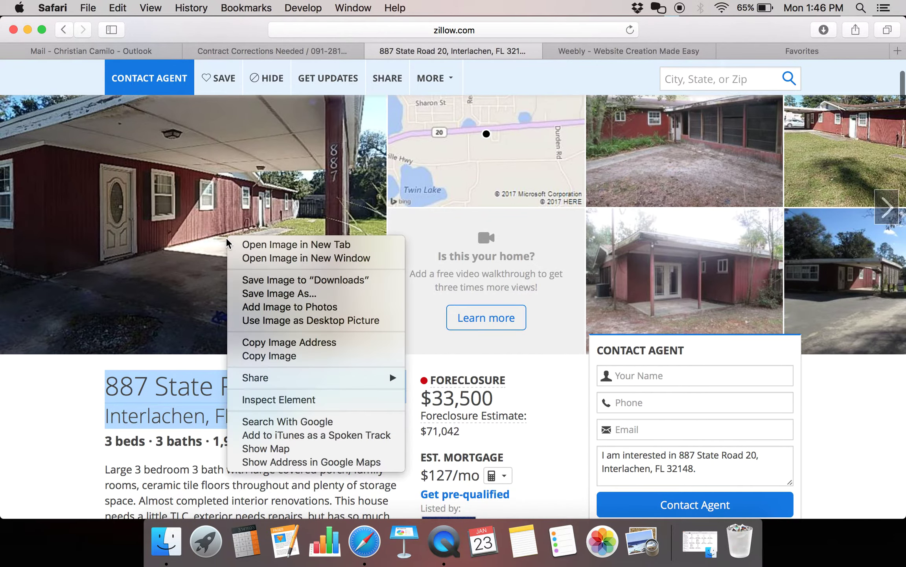
pyautogui.click(280, 293)
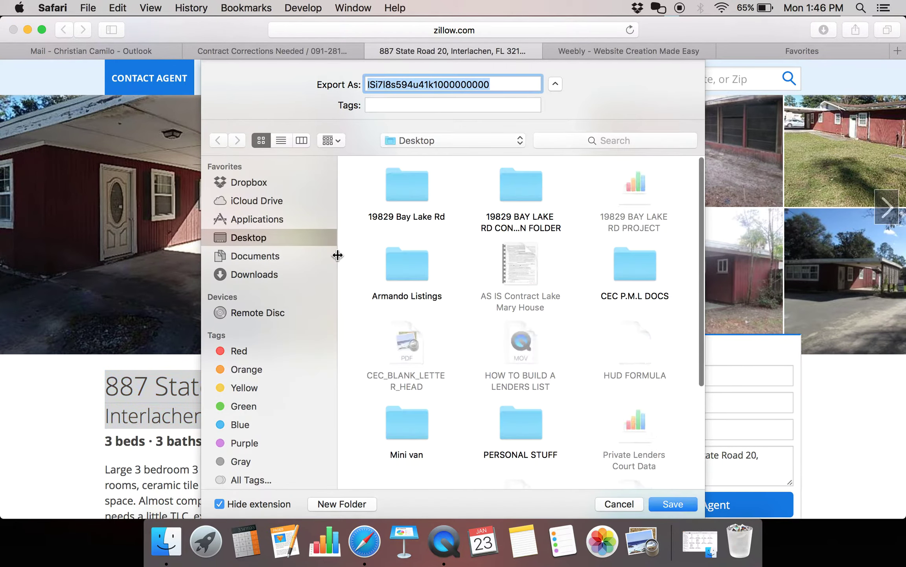
pyautogui.rightClick(577, 339)
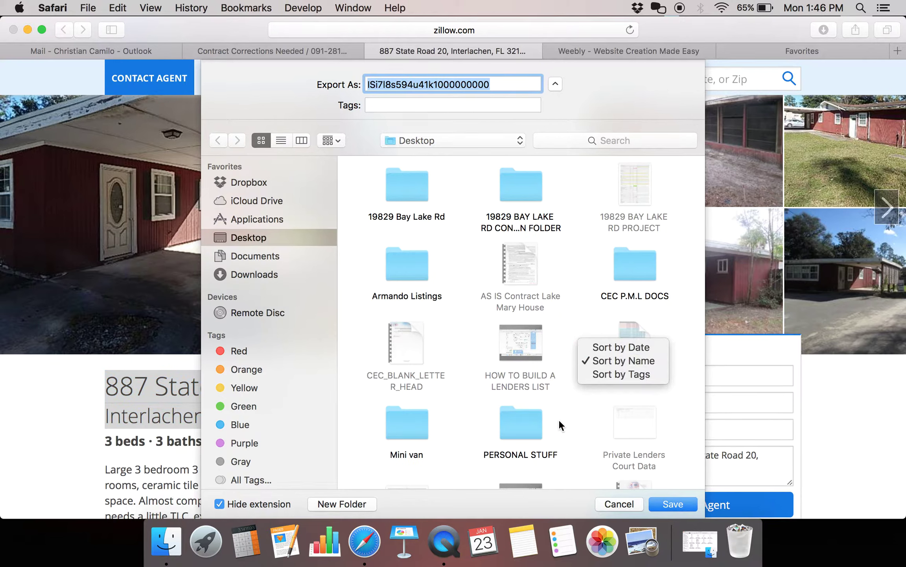
pyautogui.click(356, 504)
pyautogui.click(351, 502)
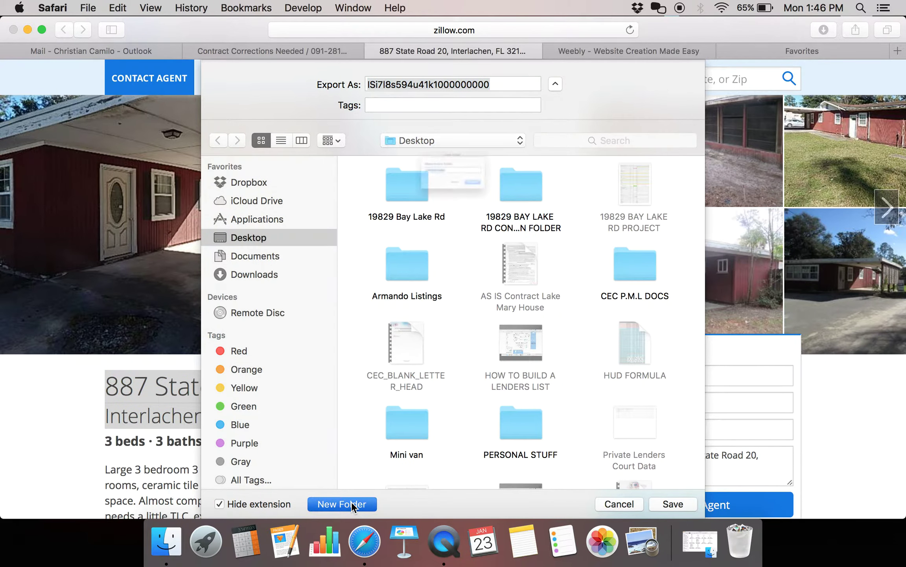
pyautogui.press('super+v')
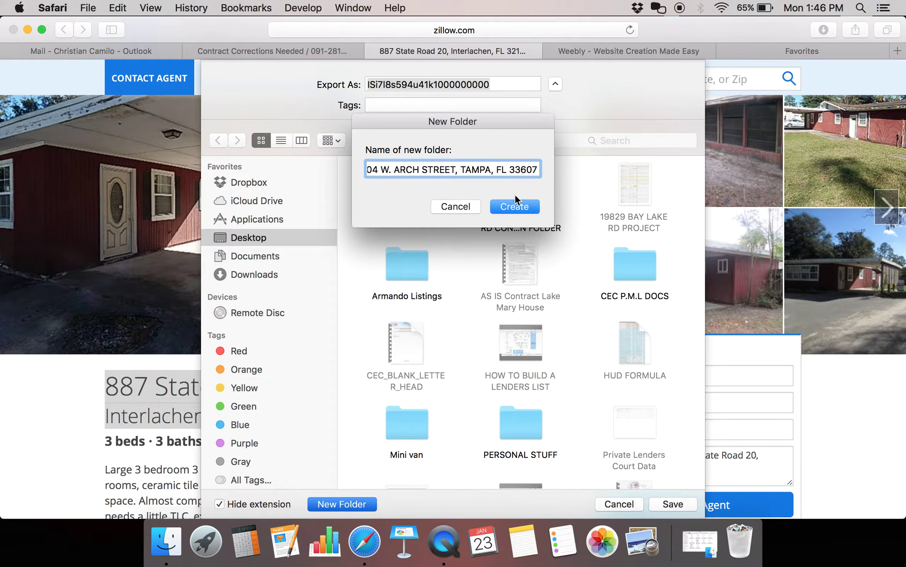
pyautogui.press('super+z')
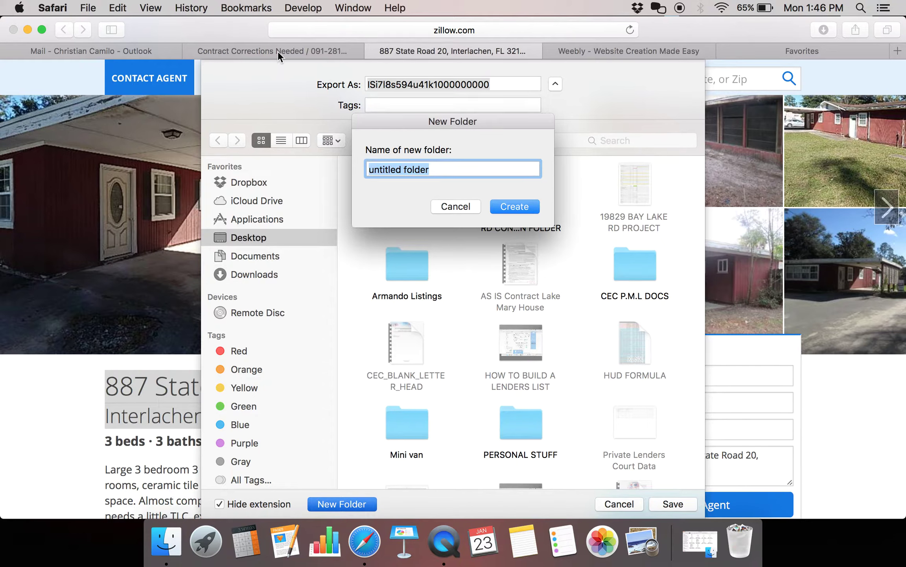
pyautogui.click(476, 207)
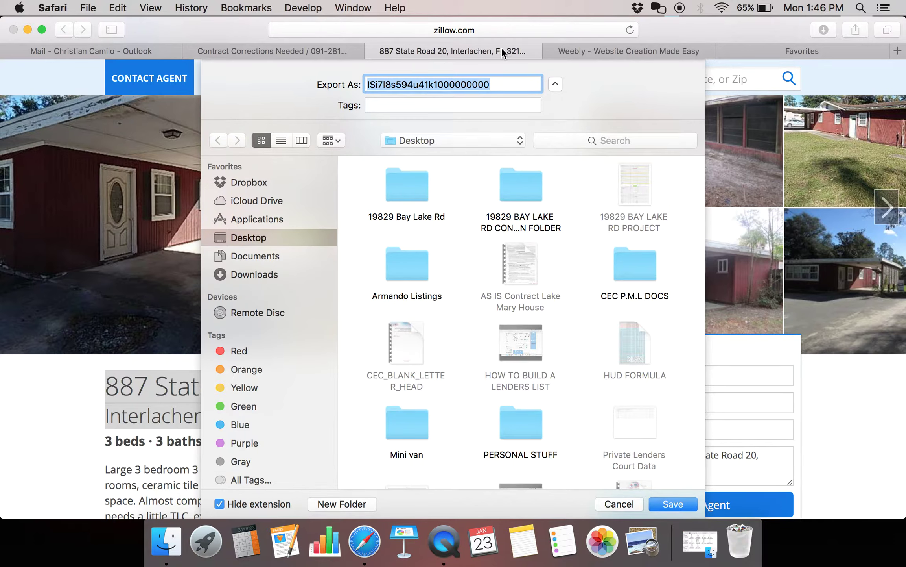
pyautogui.click(620, 504)
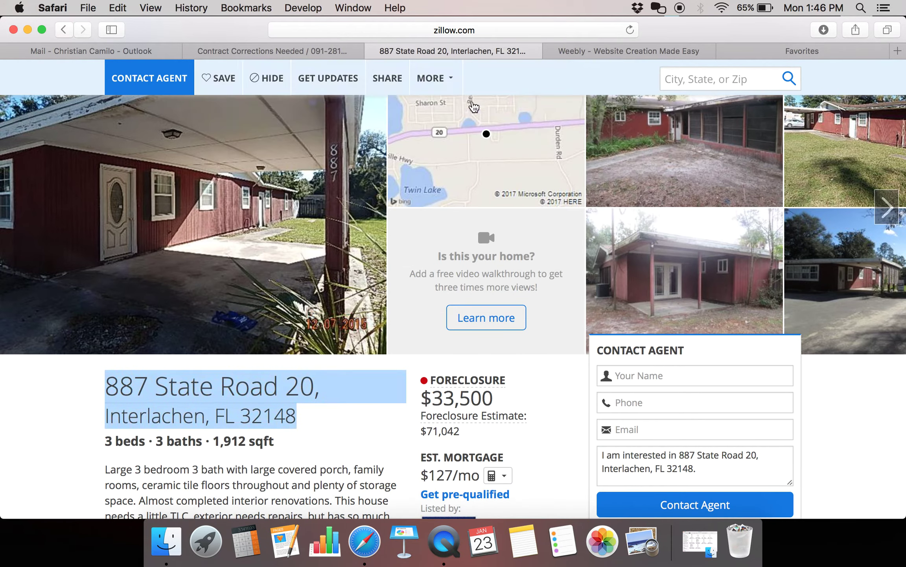
pyautogui.press('super+c')
pyautogui.click(634, 52)
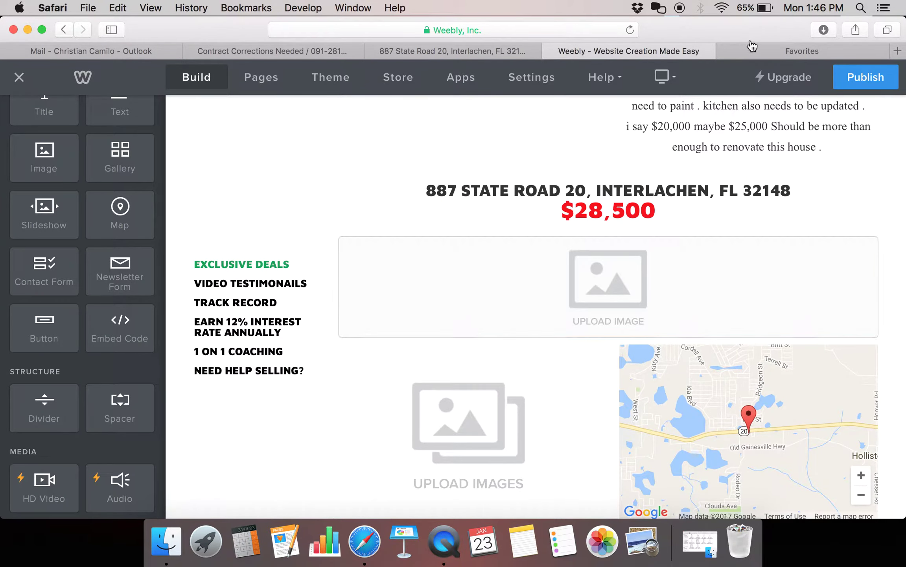
pyautogui.click(249, 53)
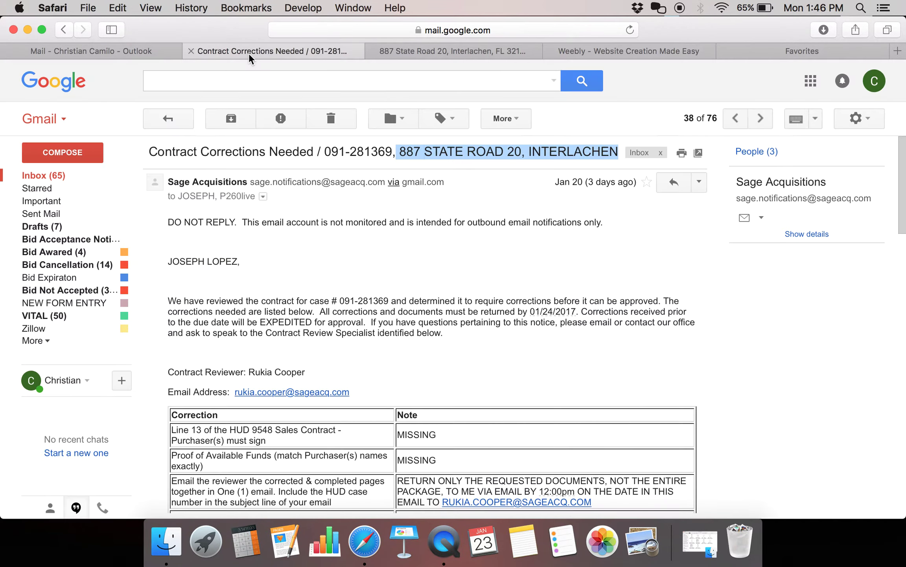
# - Create a new folder on the desktop and try naming it with the pasted address
pyautogui.click(27, 29)
pyautogui.rightClick(287, 257)
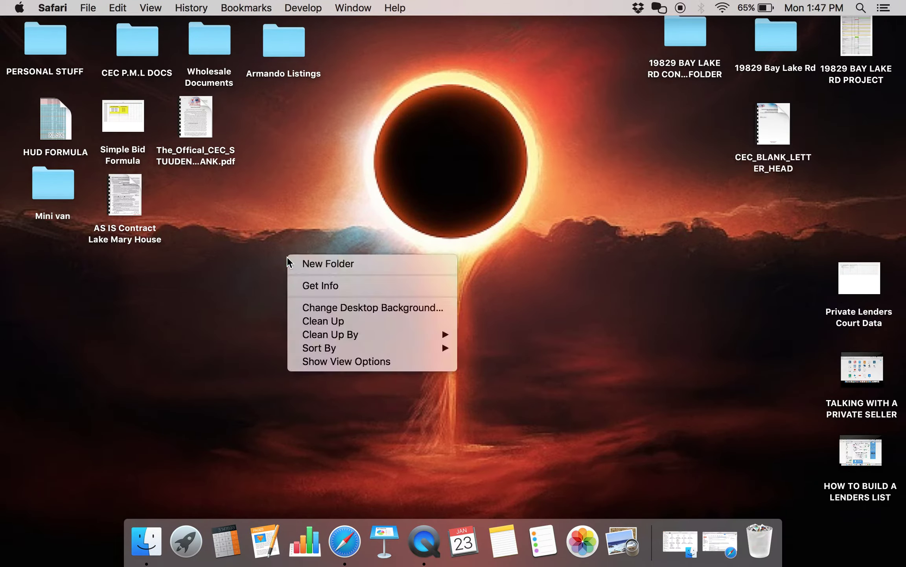
pyautogui.click(301, 264)
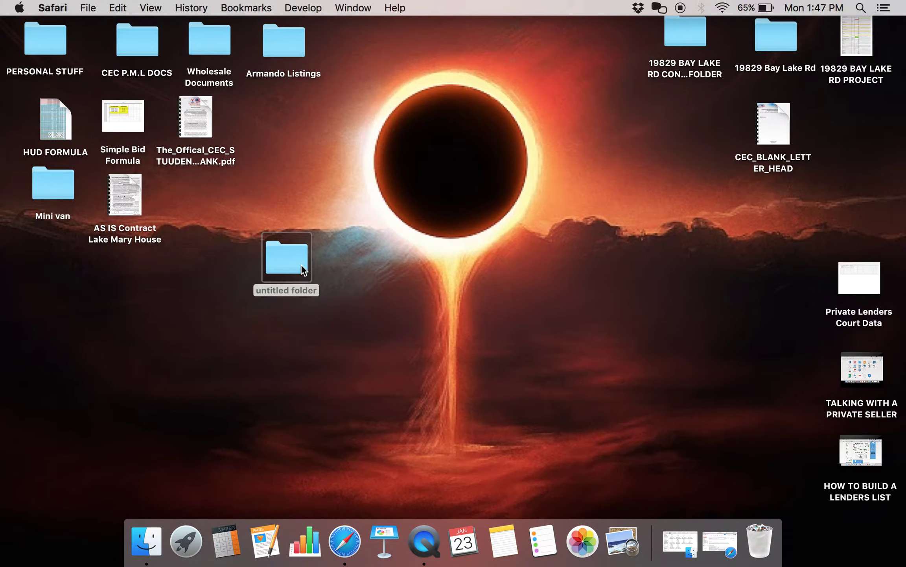
pyautogui.click(289, 295)
pyautogui.press('super+v')
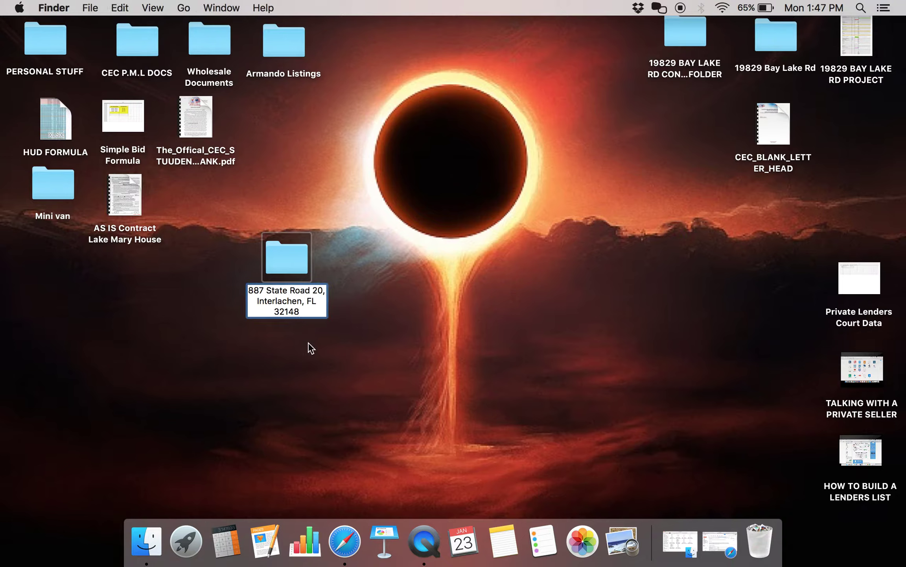
pyautogui.press('Return')
pyautogui.click(562, 203)
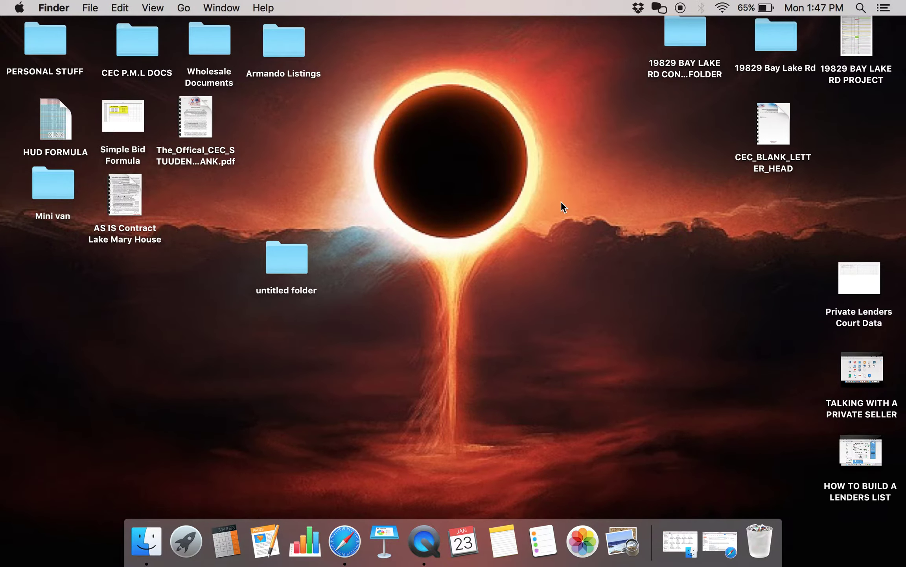
pyautogui.click(299, 283)
pyautogui.press('BackSpace')
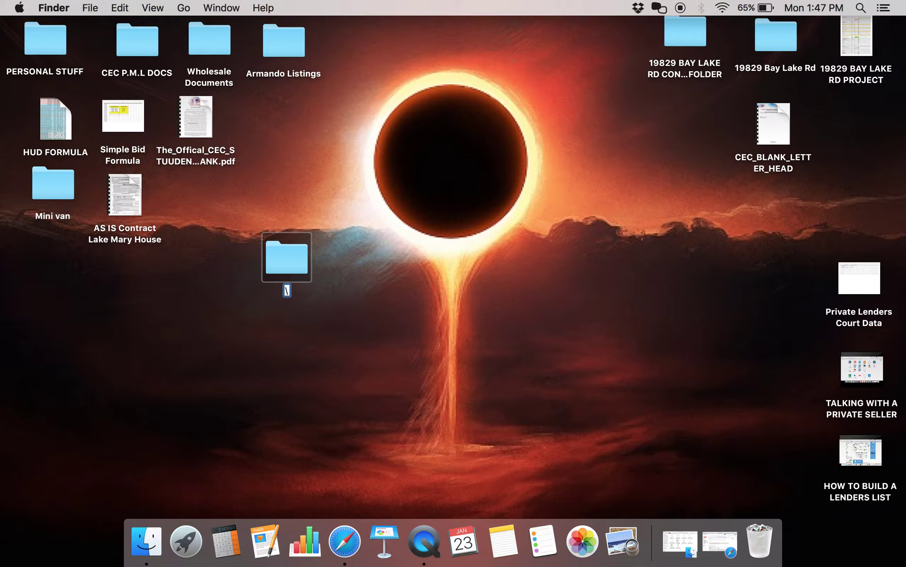
pyautogui.press('super+v')
pyautogui.moveTo(311, 290); pyautogui.dragTo(336, 312)
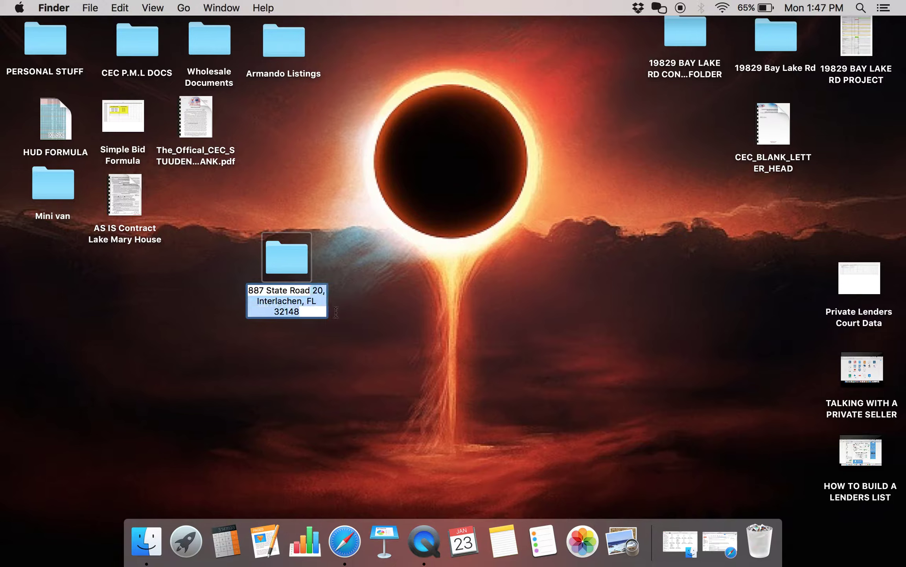
pyautogui.press('BackSpace')
pyautogui.write('20')
pyautogui.press('Return')
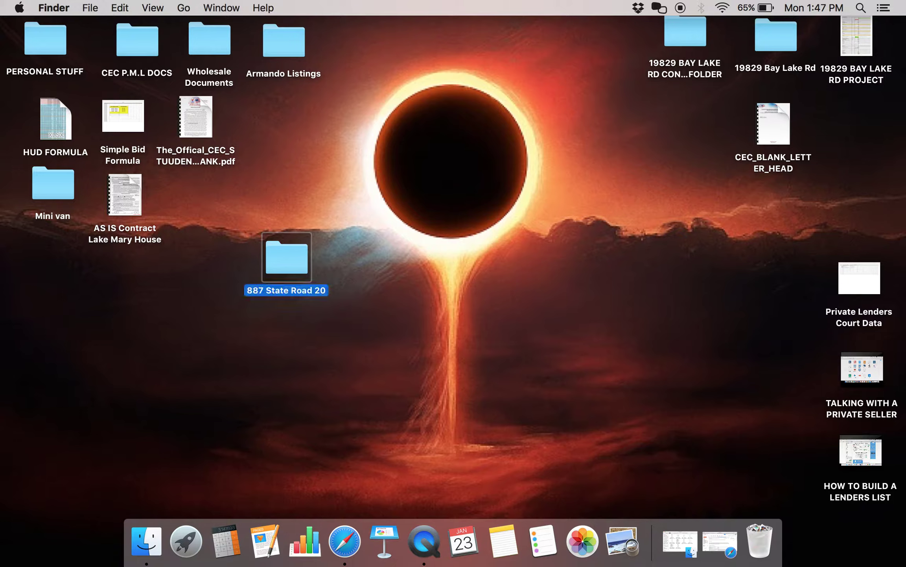
pyautogui.click(391, 327)
pyautogui.moveTo(300, 275); pyautogui.dragTo(578, 59)
pyautogui.click(516, 218)
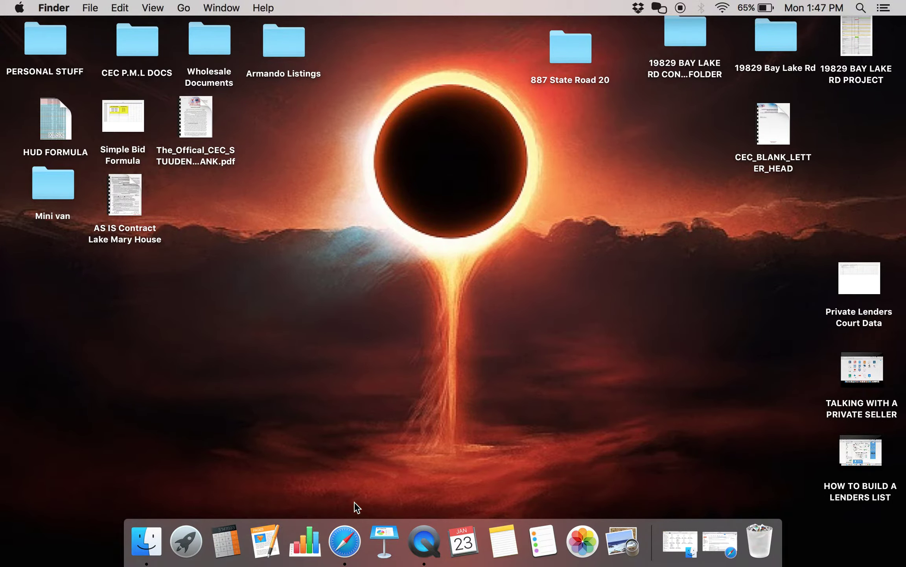
pyautogui.click(344, 541)
pyautogui.click(477, 46)
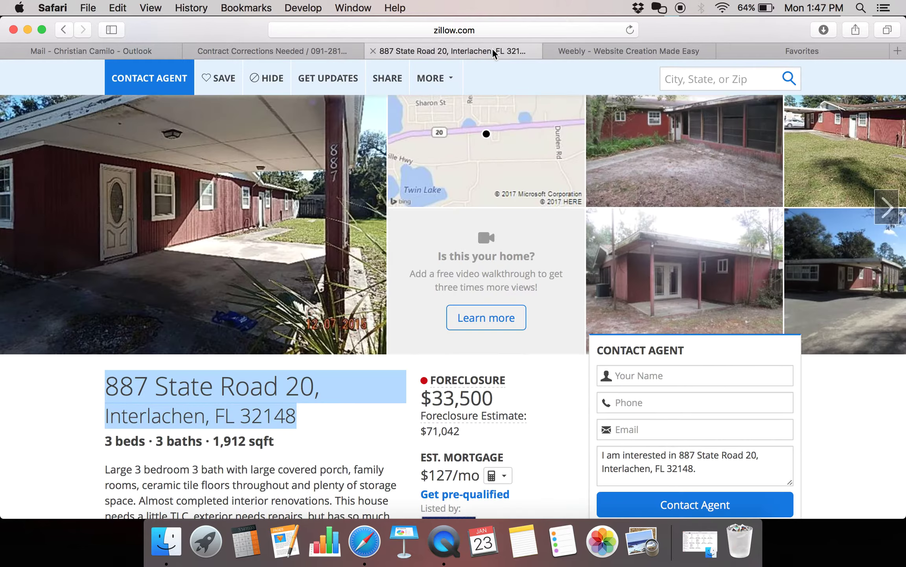
pyautogui.rightClick(232, 278)
pyautogui.click(271, 334)
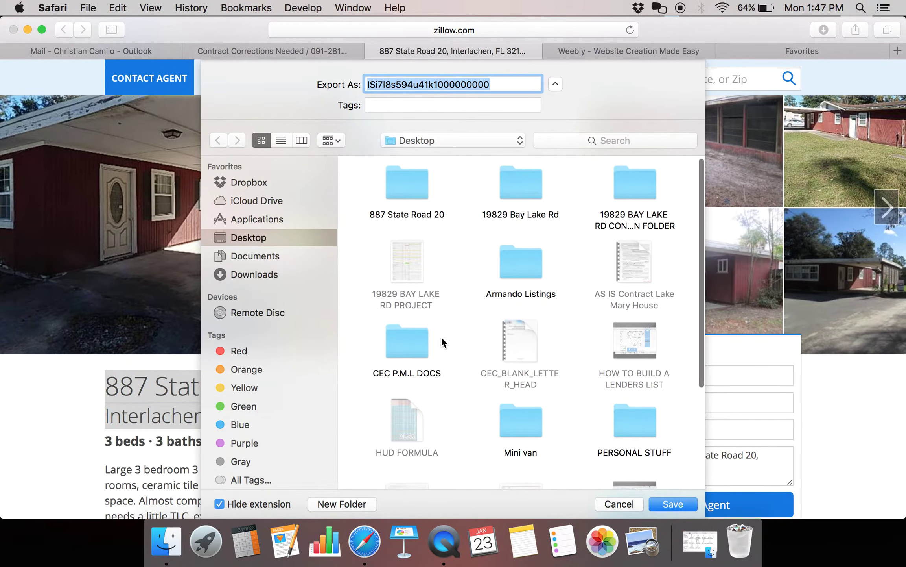
pyautogui.scroll(-1, 441, 334)
pyautogui.doubleClick(405, 179)
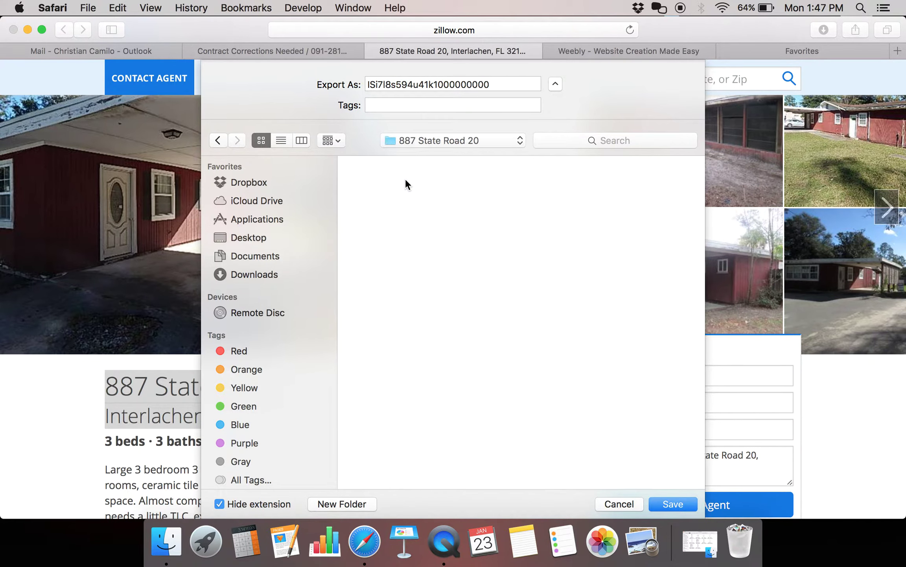
pyautogui.click(672, 504)
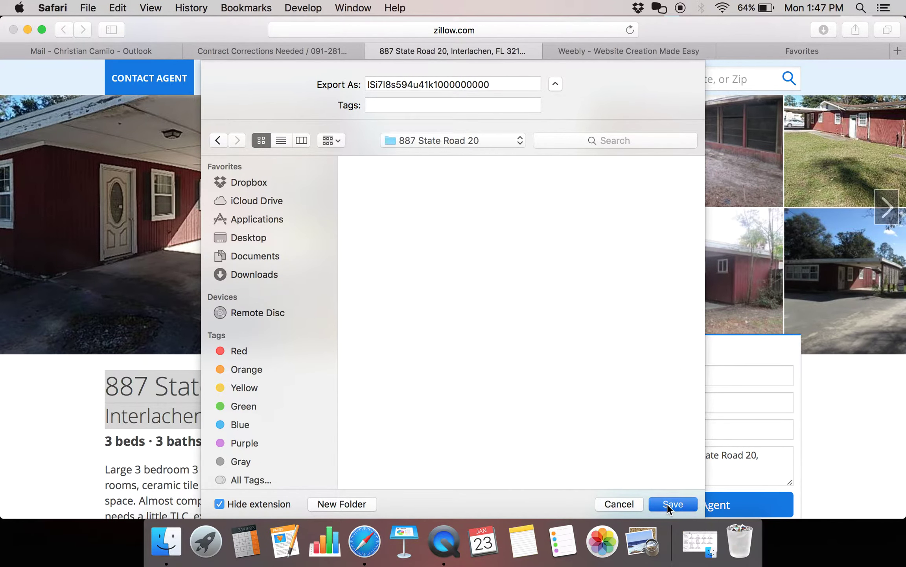
pyautogui.scroll(3, 326, 227)
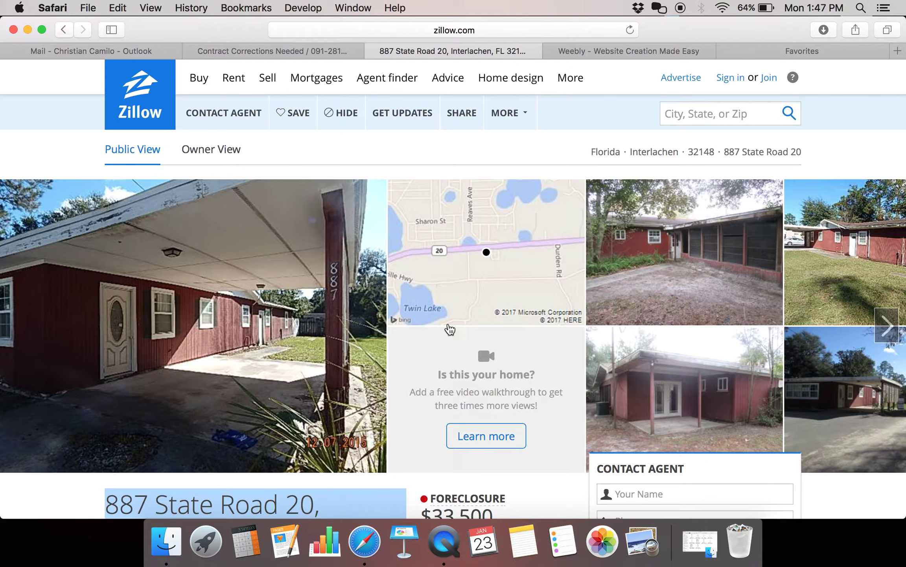
pyautogui.click(591, 49)
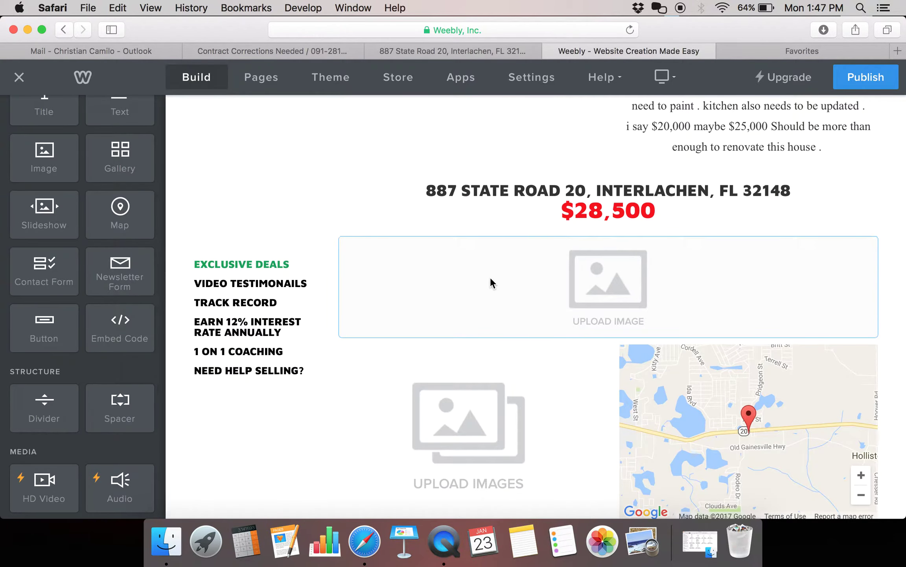
pyautogui.click(628, 264)
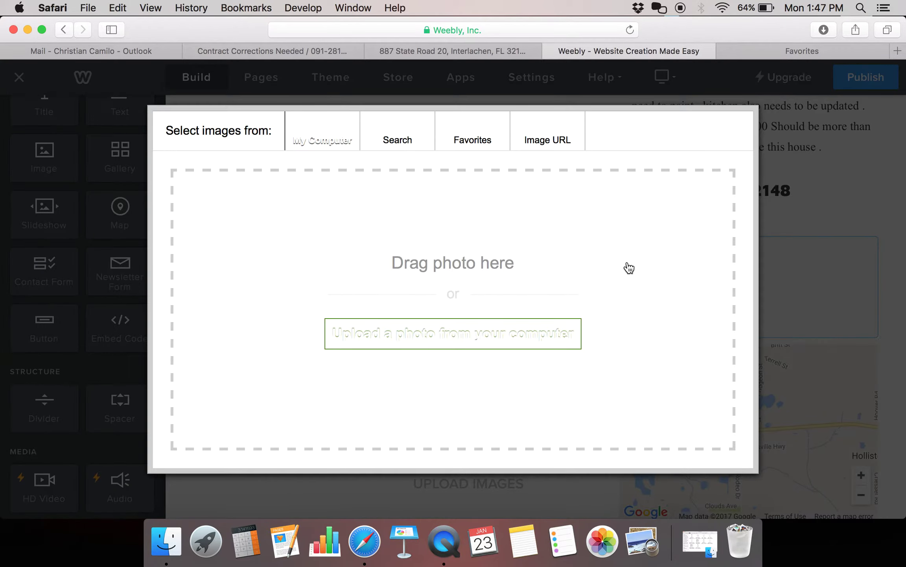
pyautogui.click(441, 328)
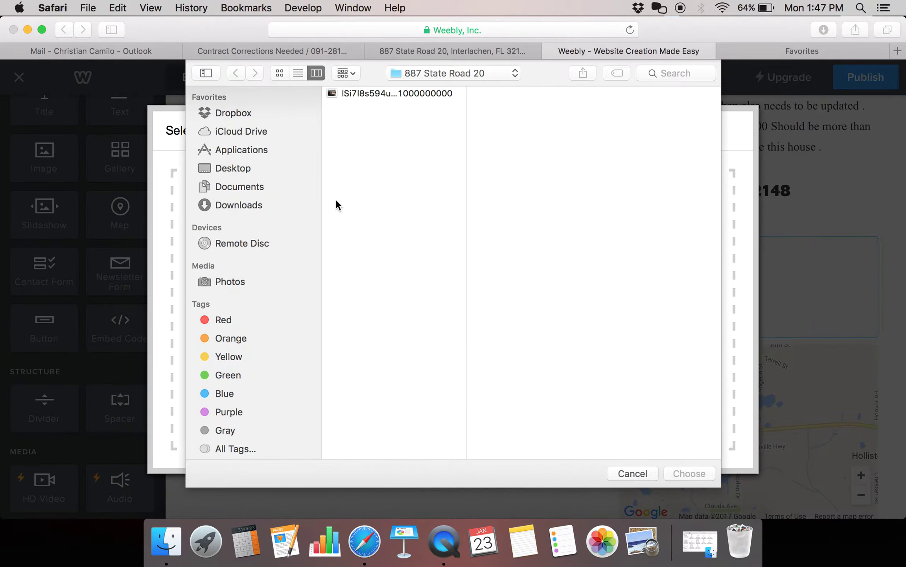
pyautogui.click(237, 171)
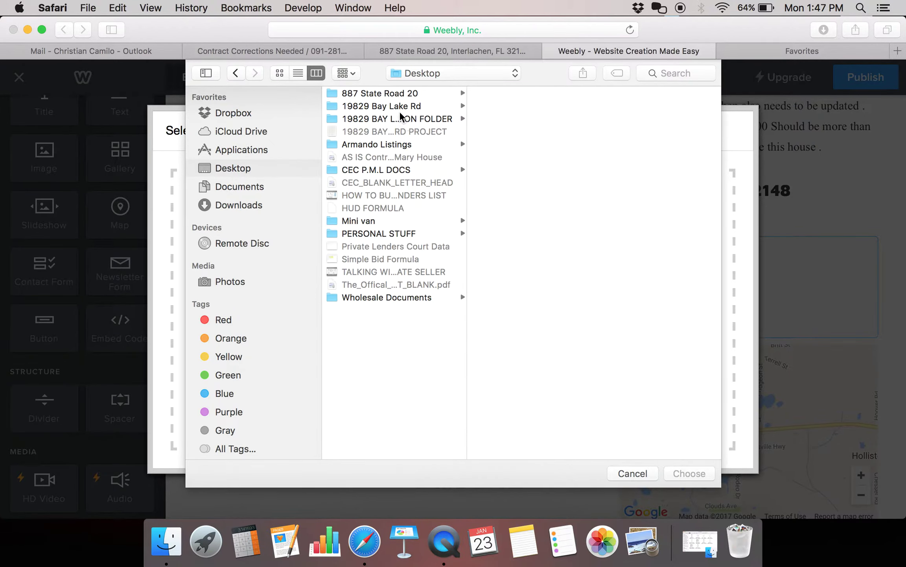
pyautogui.click(392, 93)
pyautogui.doubleClick(517, 92)
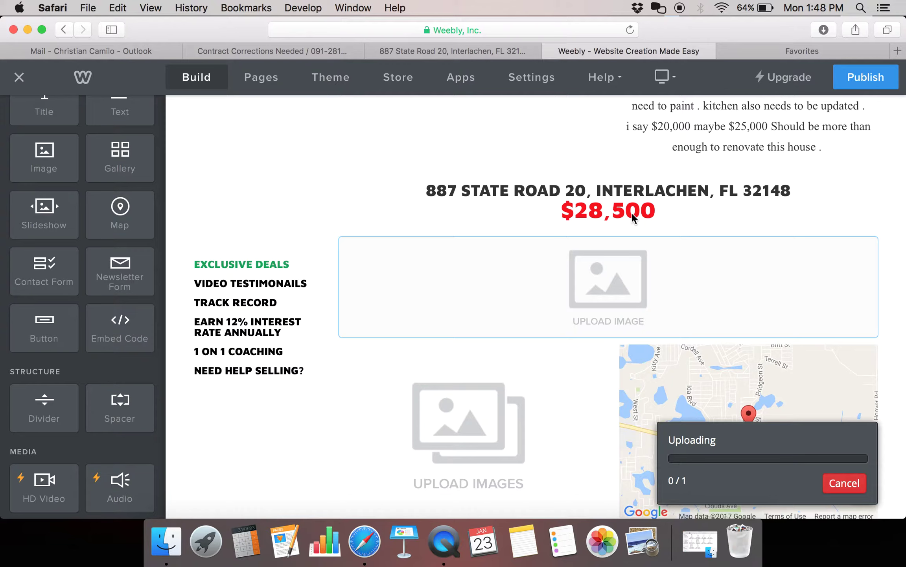
# - Restart the connection by turning Wi-Fi off and back on from the menu bar
pyautogui.scroll(-1, 622, 118)
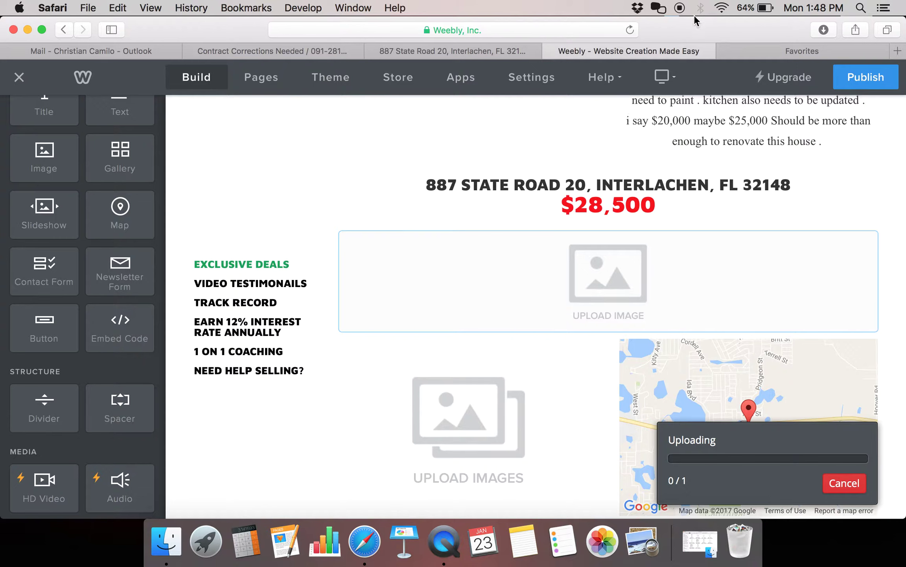
pyautogui.click(721, 8)
pyautogui.click(698, 41)
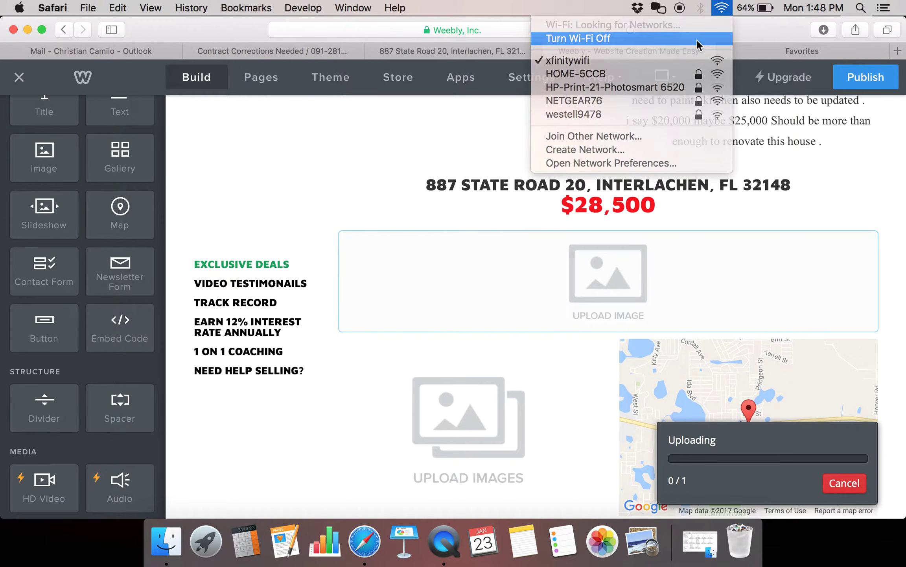
pyautogui.click(721, 8)
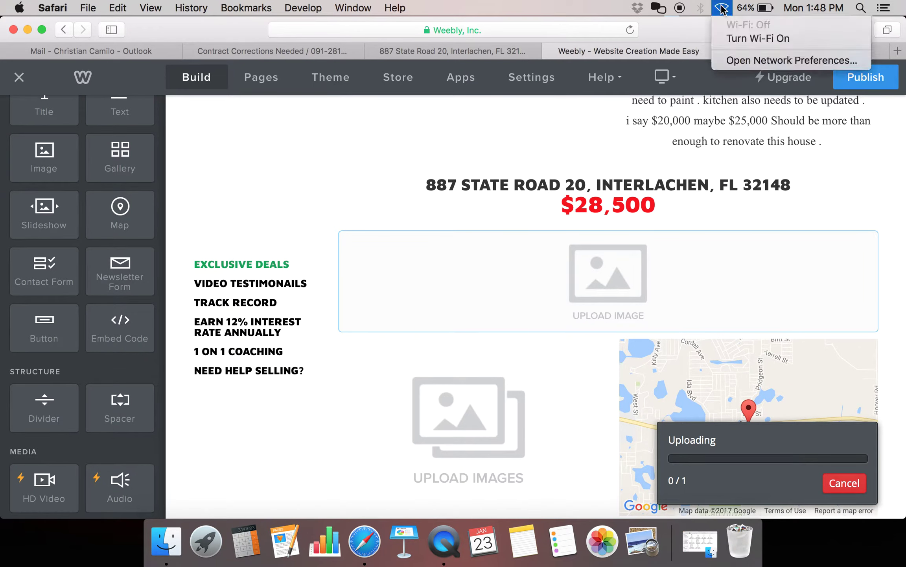
pyautogui.click(745, 37)
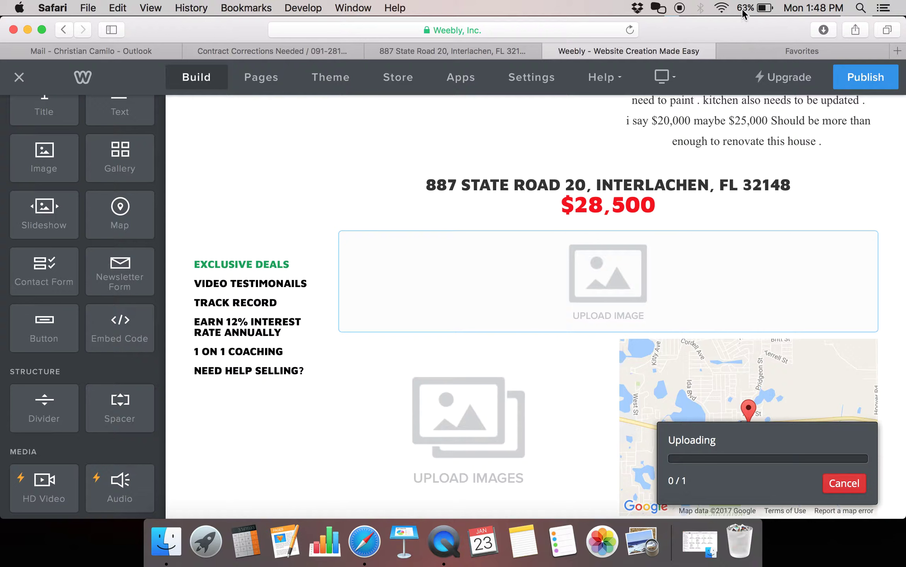
# - Reload the Weebly editor to clear the stalled upload
pyautogui.click(624, 32)
pyautogui.click(629, 33)
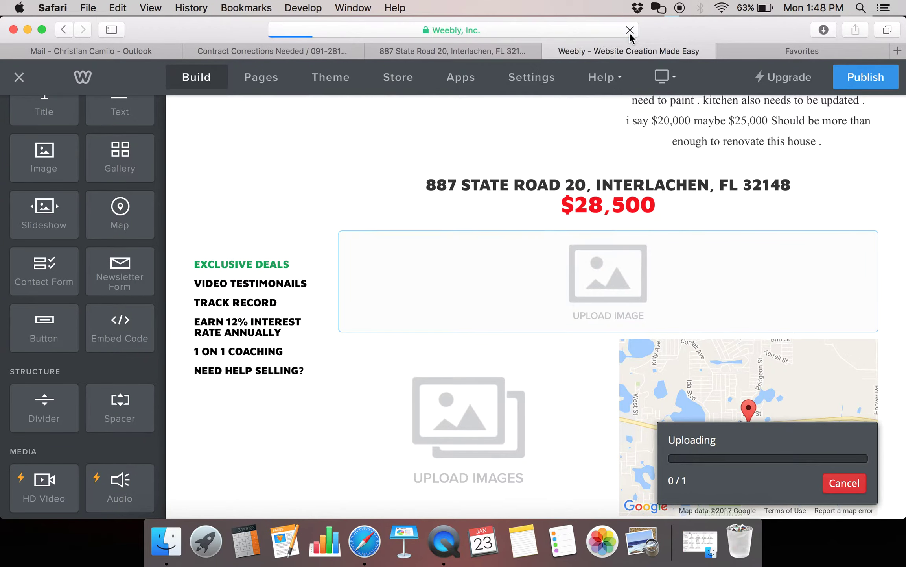
pyautogui.click(630, 33)
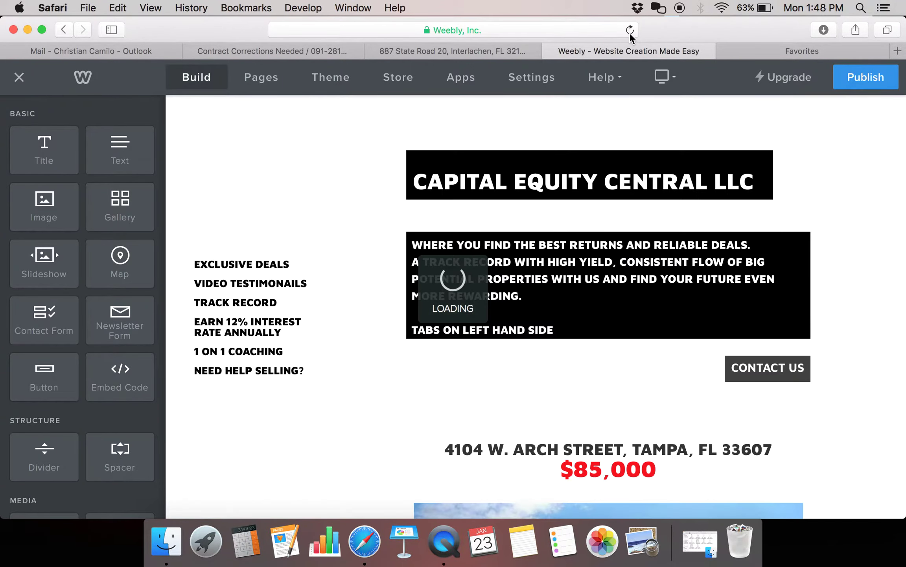
pyautogui.scroll(-20, 552, 180)
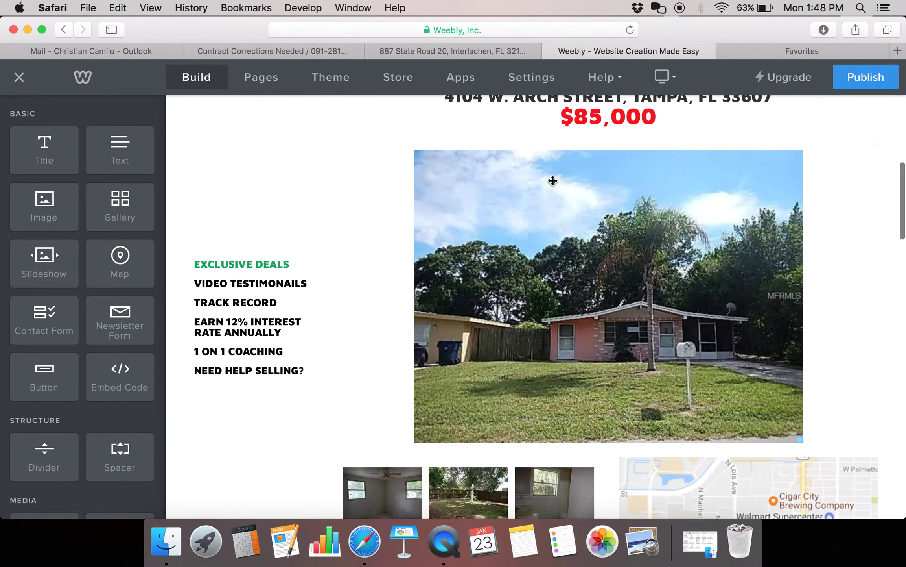
pyautogui.scroll(8, 552, 184)
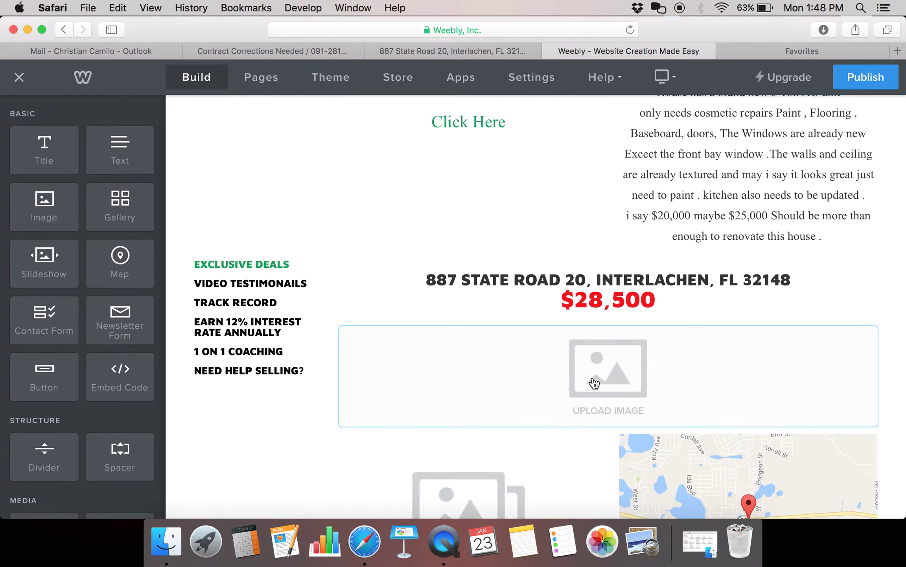
pyautogui.click(644, 401)
pyautogui.click(508, 335)
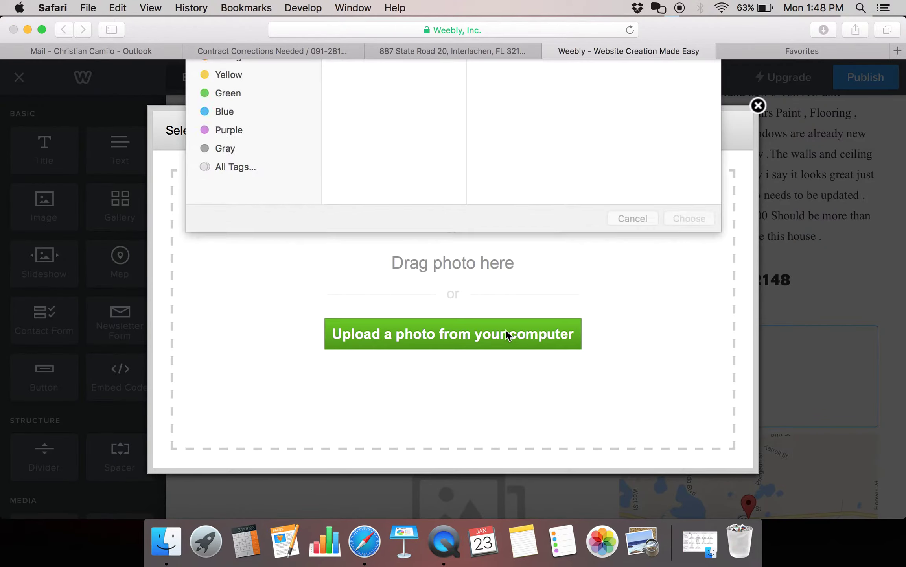
pyautogui.doubleClick(390, 94)
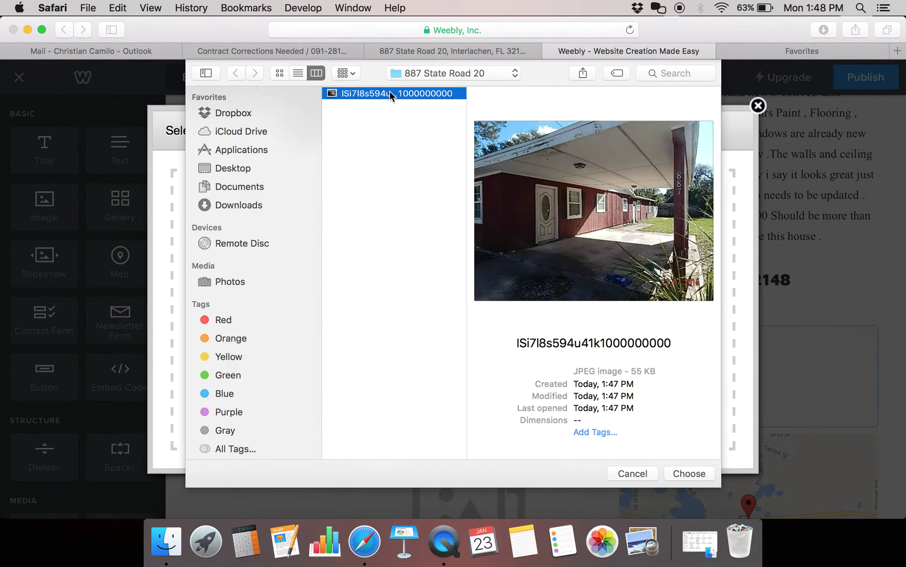
pyautogui.scroll(-7, 416, 209)
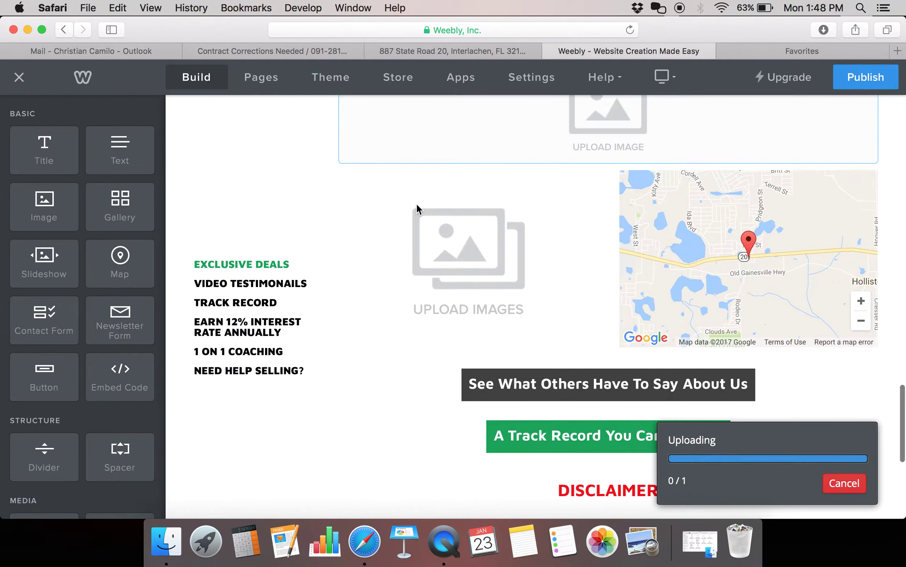
pyautogui.scroll(3, 416, 203)
pyautogui.scroll(-5, 417, 203)
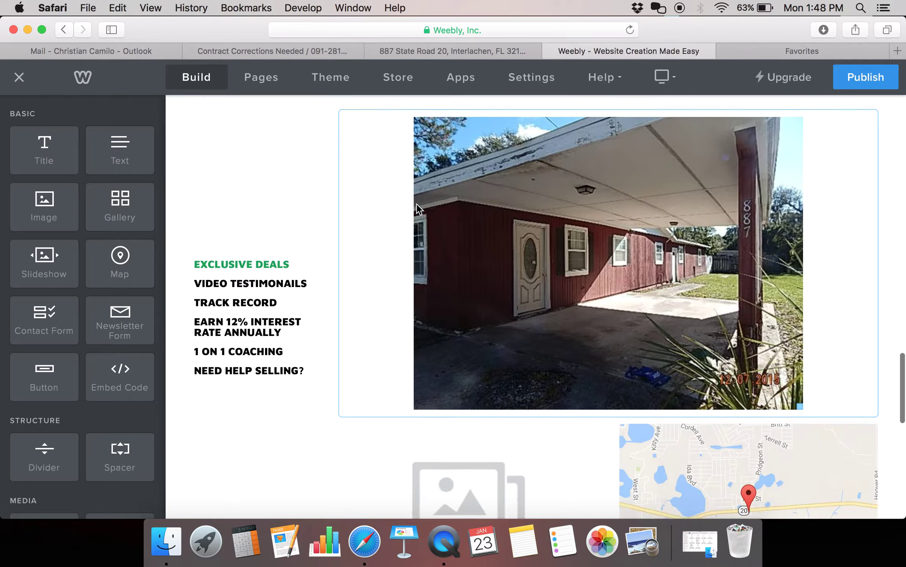
pyautogui.scroll(-2, 482, 399)
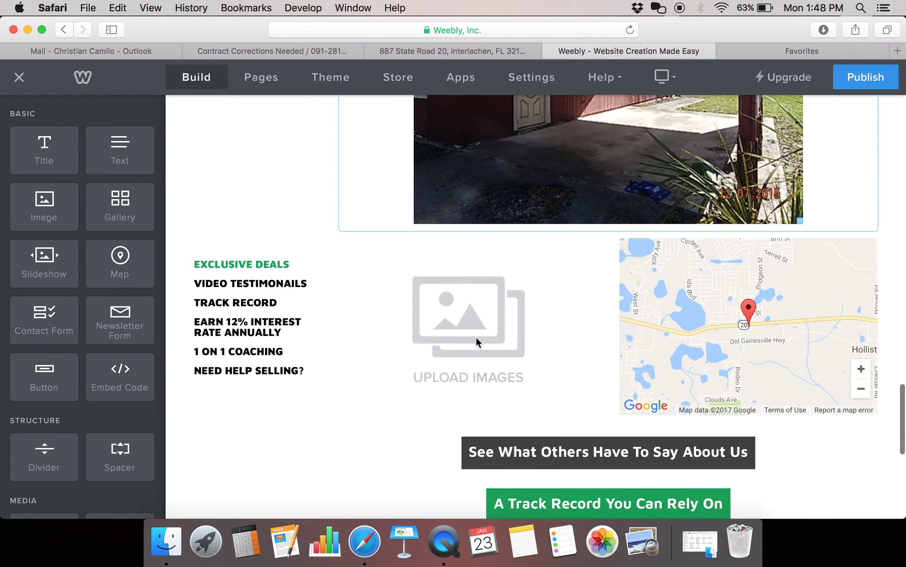
pyautogui.click(414, 52)
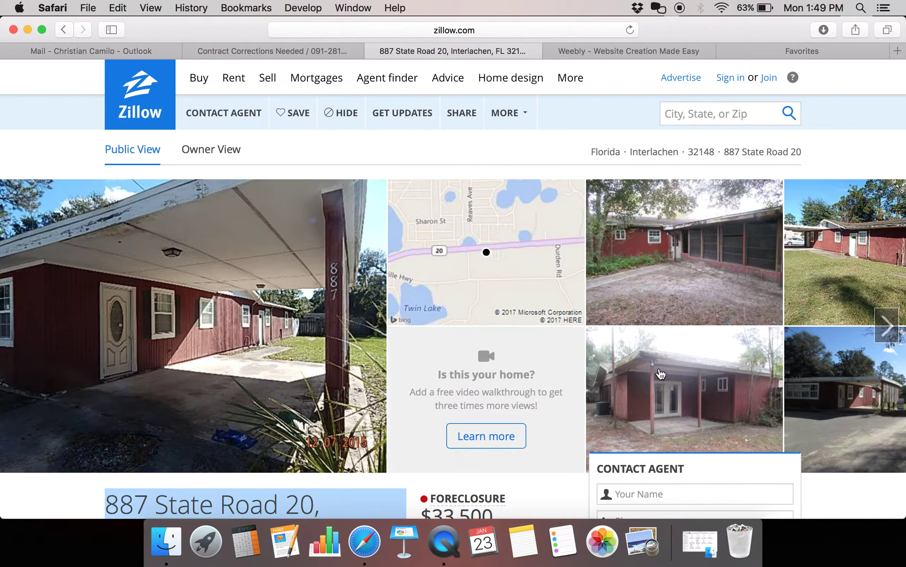
pyautogui.scroll(-2, 244, 334)
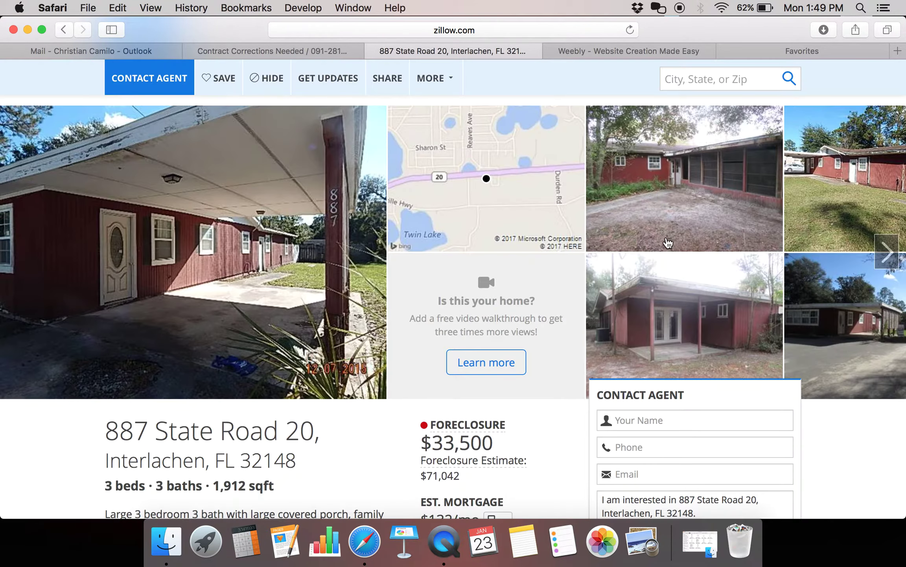
pyautogui.click(665, 239)
pyautogui.rightClick(448, 279)
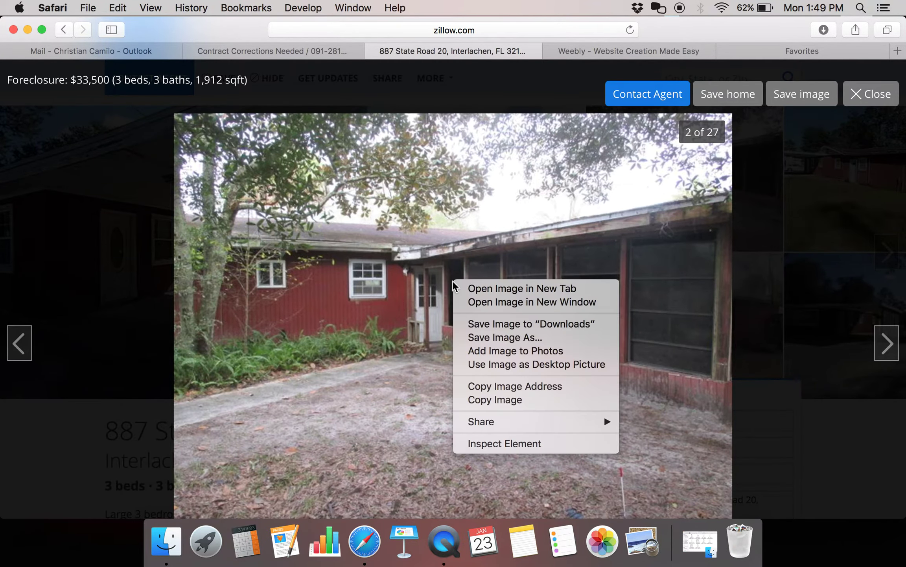
pyautogui.click(482, 335)
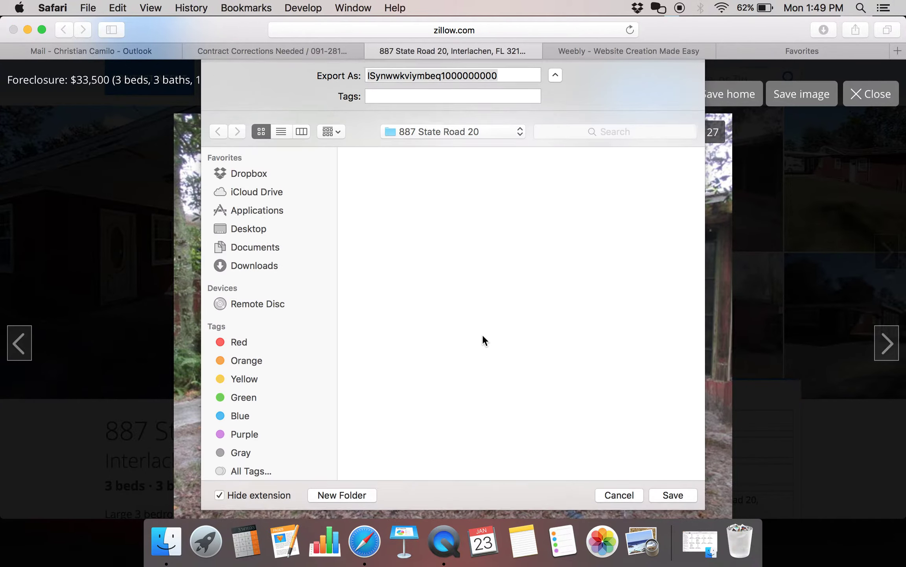
pyautogui.press('Return')
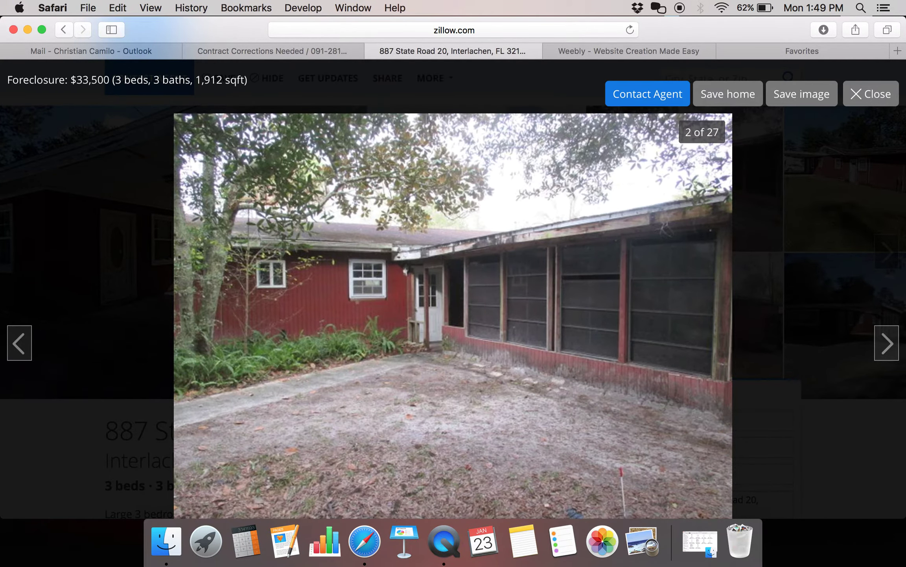
pyautogui.press('Right')
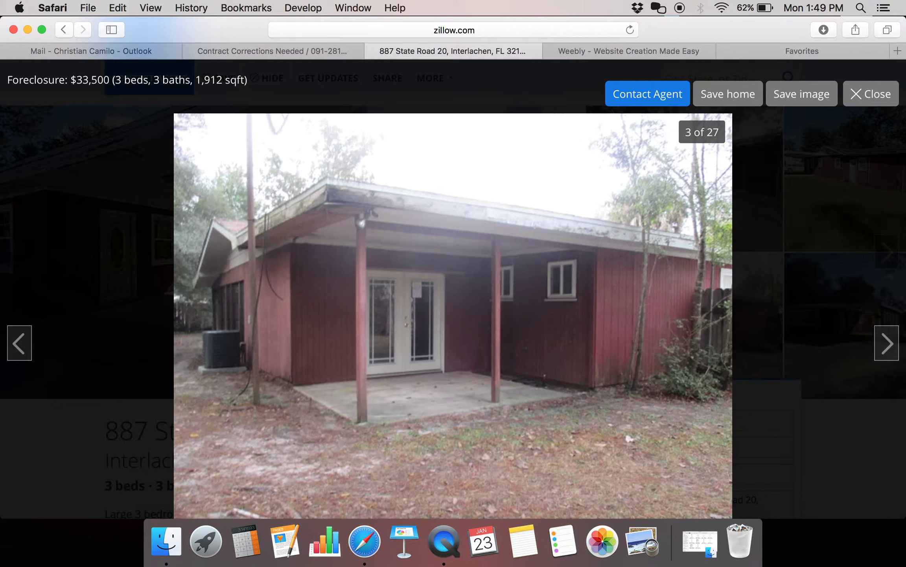
pyautogui.rightClick(514, 368)
pyautogui.click(546, 398)
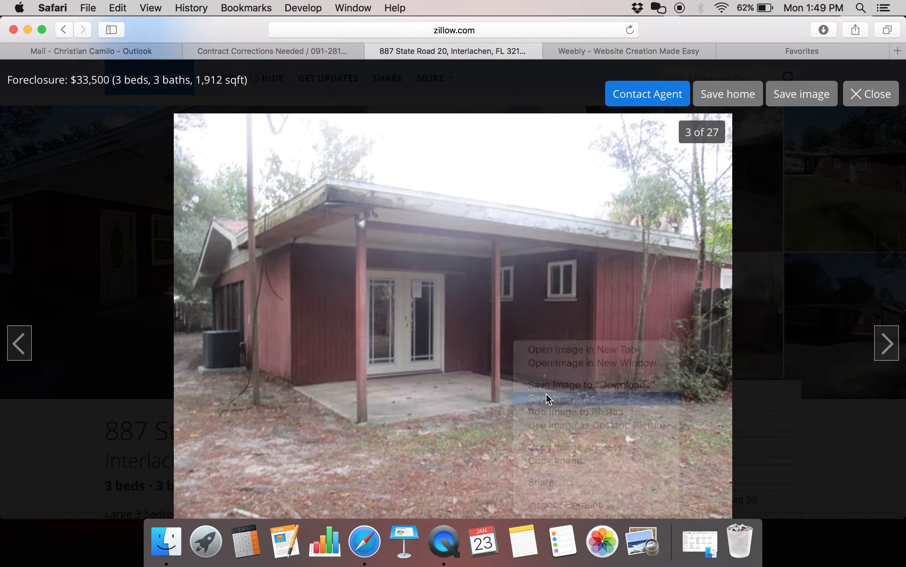
pyautogui.press('Return')
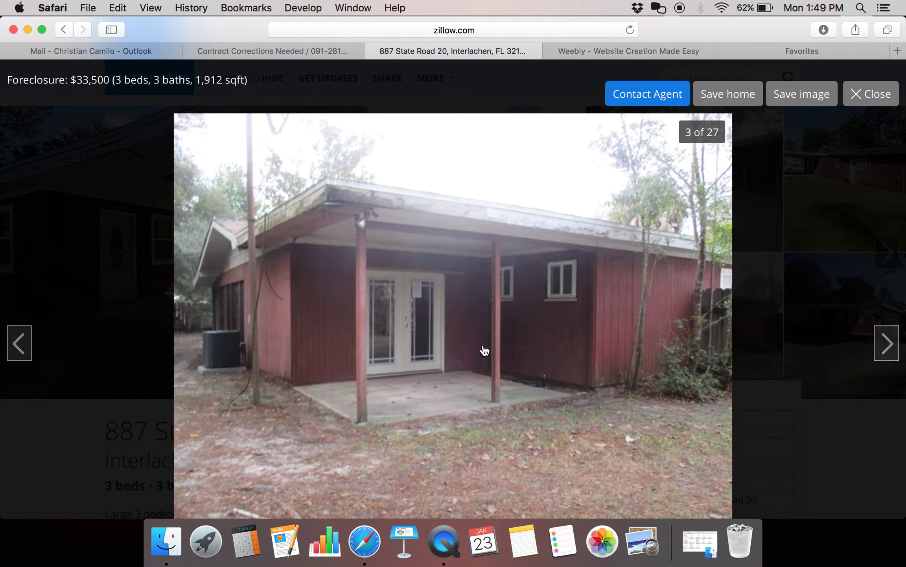
pyautogui.click(889, 344)
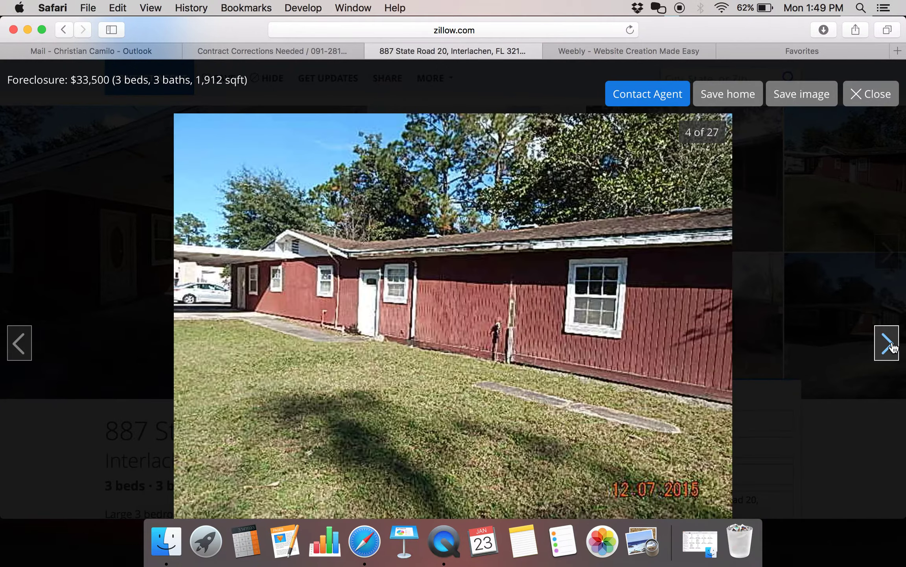
pyautogui.rightClick(476, 381)
pyautogui.click(494, 398)
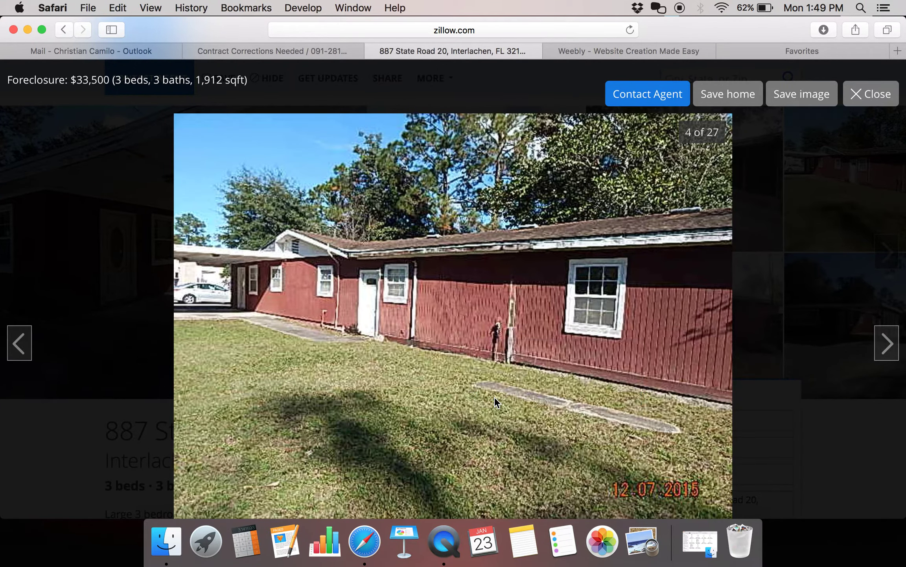
pyautogui.click(684, 509)
pyautogui.click(888, 345)
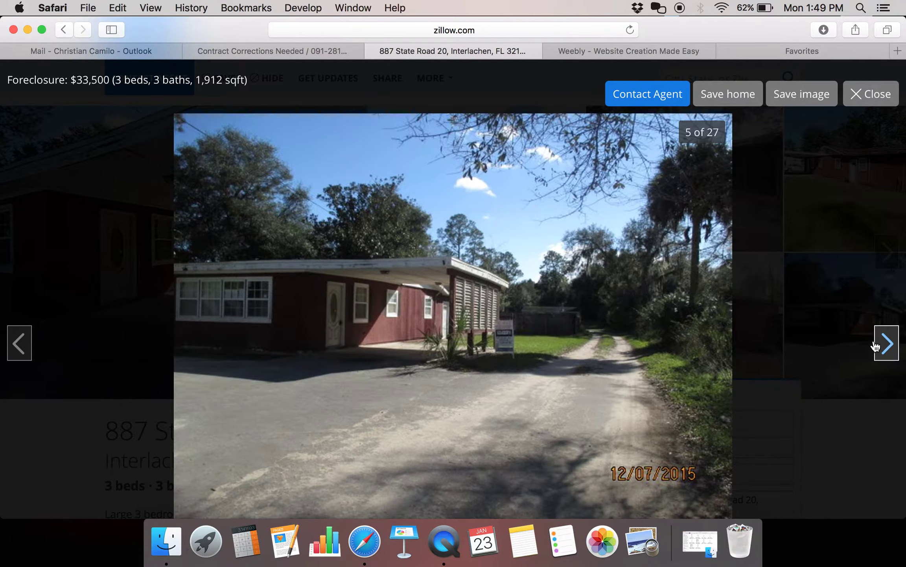
pyautogui.click(445, 387)
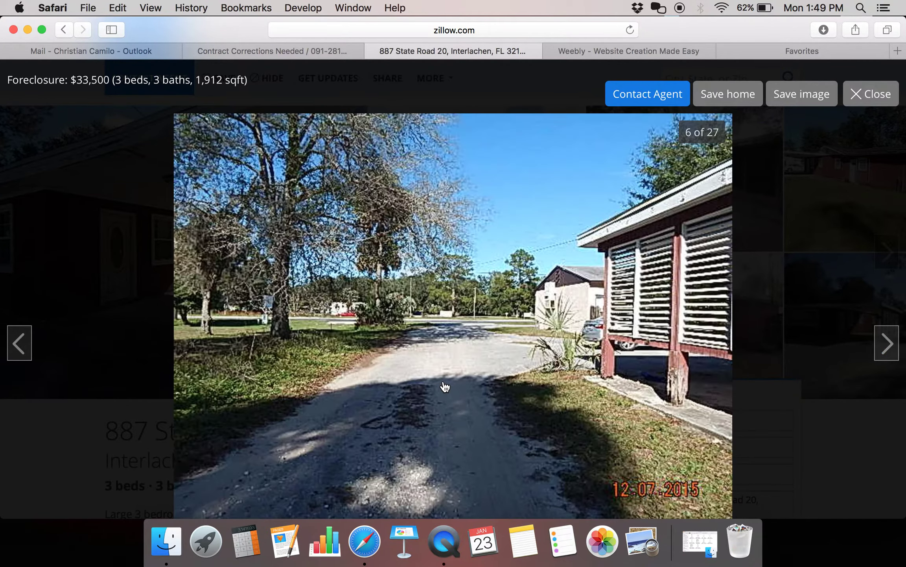
pyautogui.click(31, 354)
pyautogui.rightClick(359, 208)
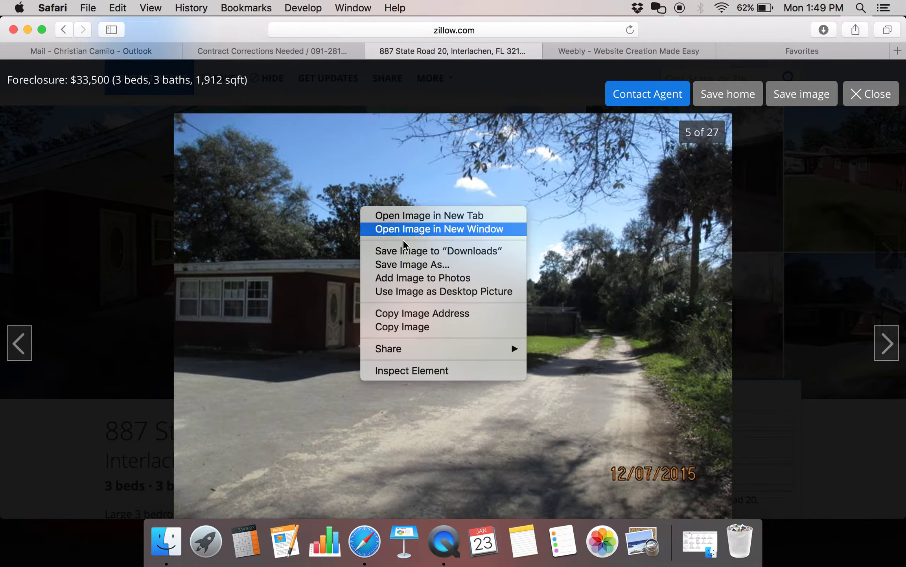
pyautogui.click(415, 261)
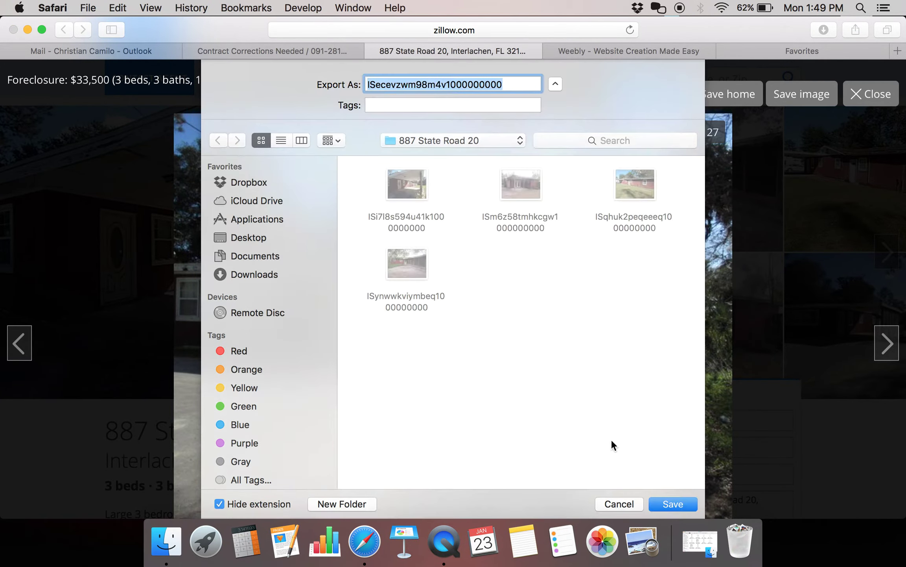
pyautogui.click(681, 497)
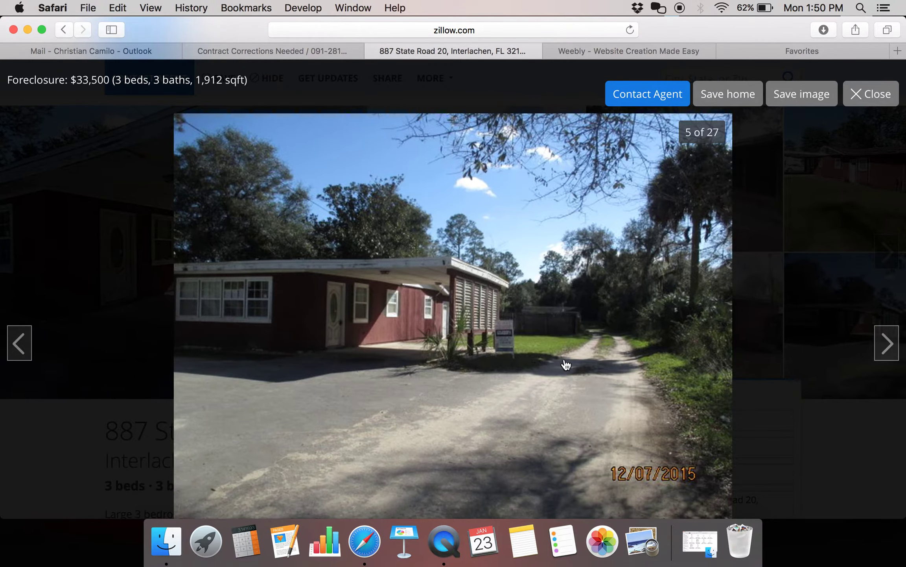
# - Save photo 6 and interior photo 7 with their default names
pyautogui.click(884, 350)
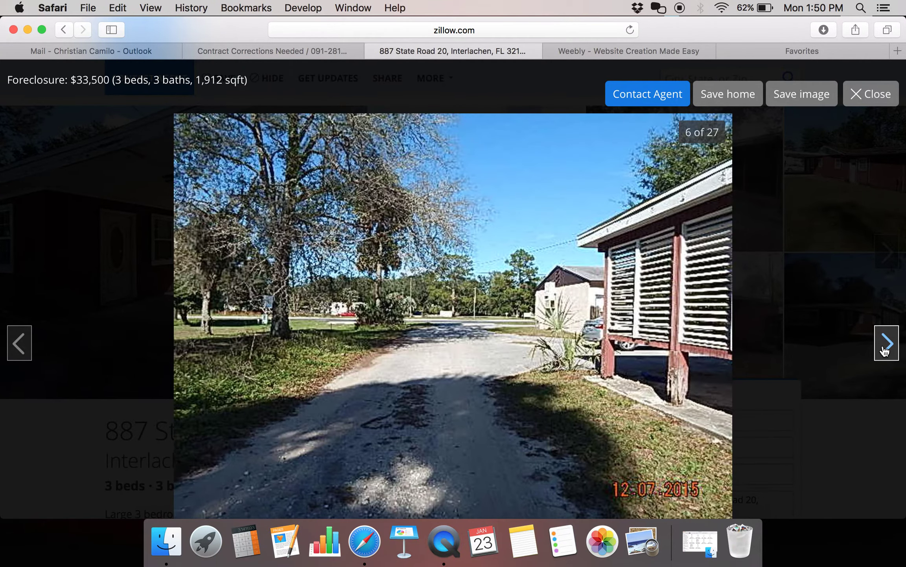
pyautogui.rightClick(508, 370)
pyautogui.click(540, 399)
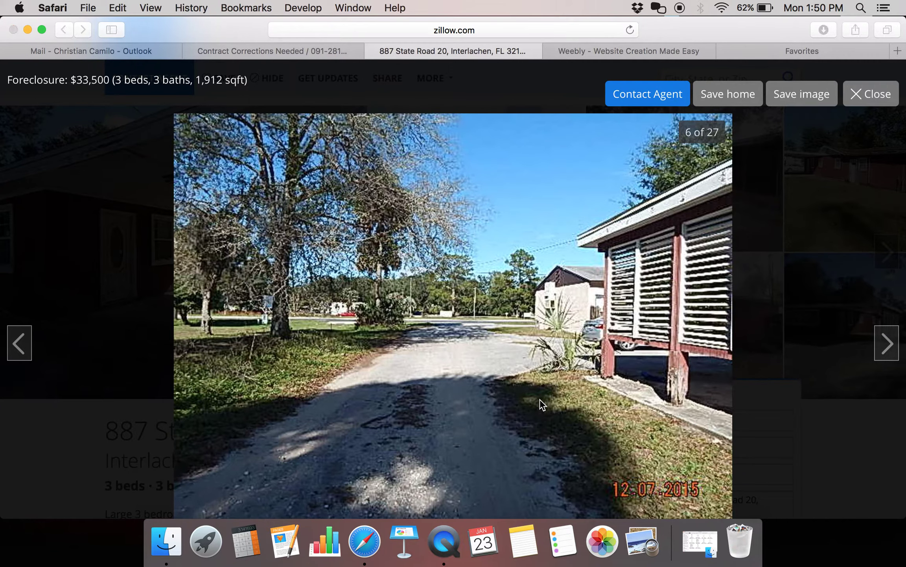
pyautogui.press('Return')
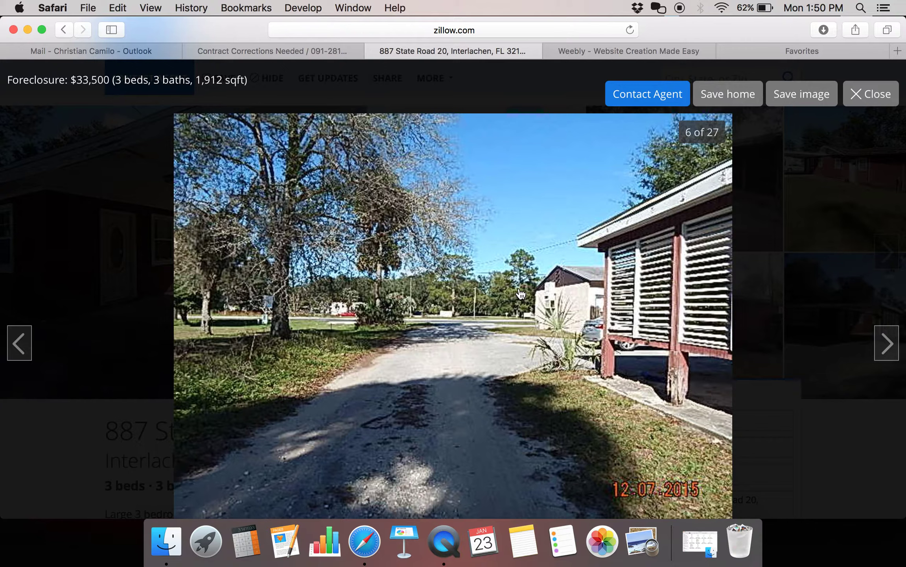
pyautogui.press('Right')
pyautogui.rightClick(390, 341)
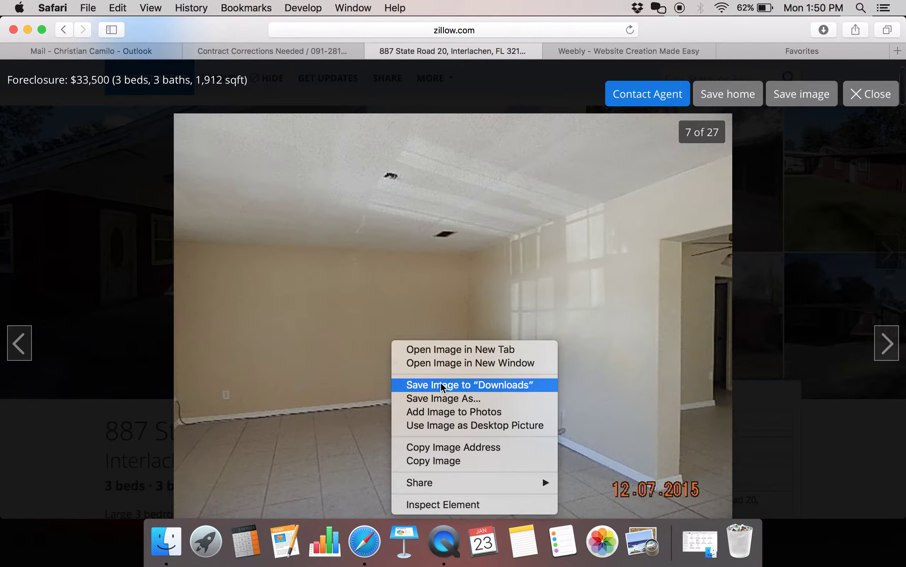
pyautogui.click(436, 397)
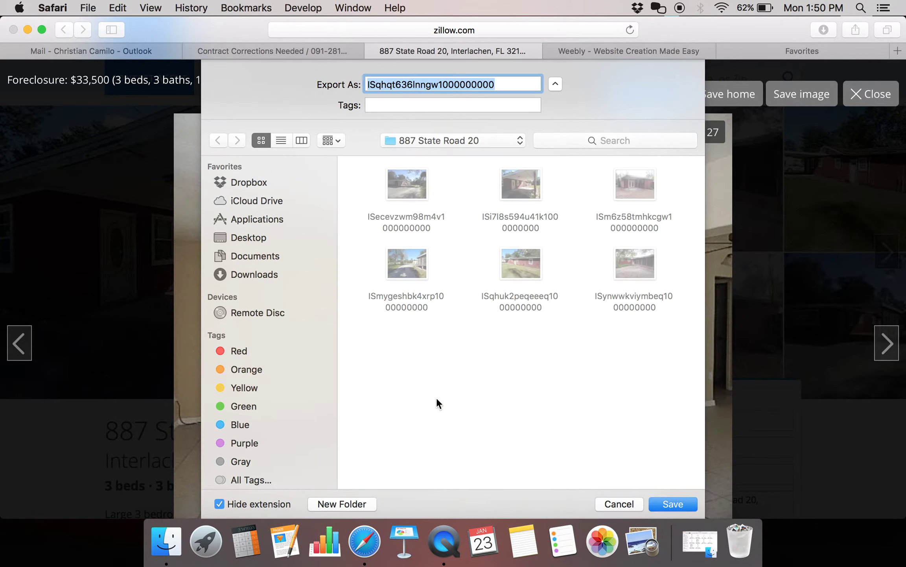
pyautogui.press('Return')
# - Save photo 8 and the kitchen photo, 9 of 27, into the property folder
pyautogui.press('Right')
pyautogui.rightClick(436, 398)
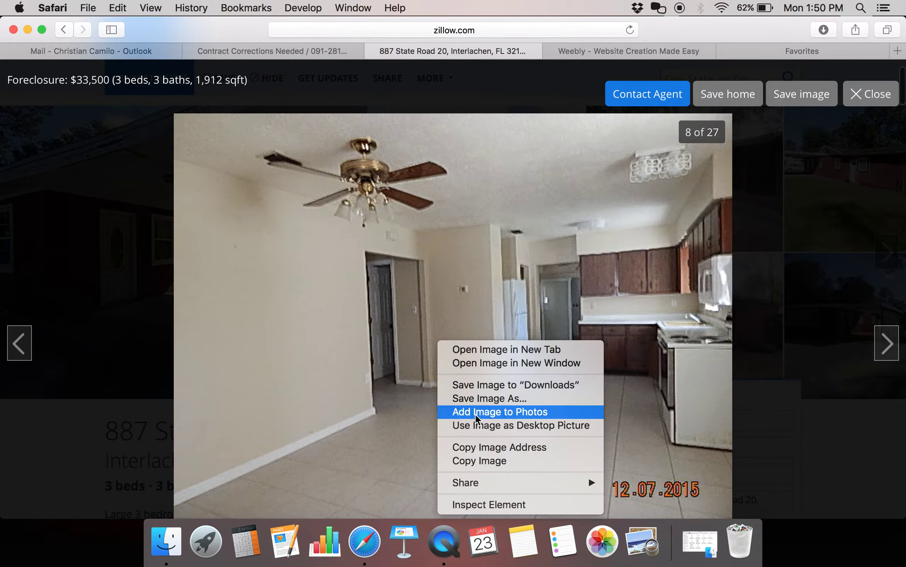
pyautogui.click(476, 397)
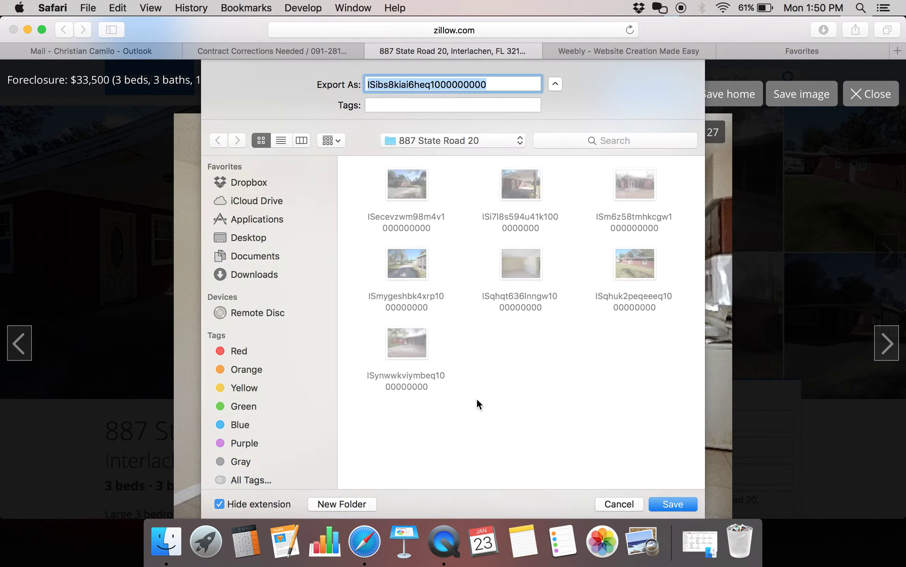
pyautogui.press('Return')
pyautogui.press('Right')
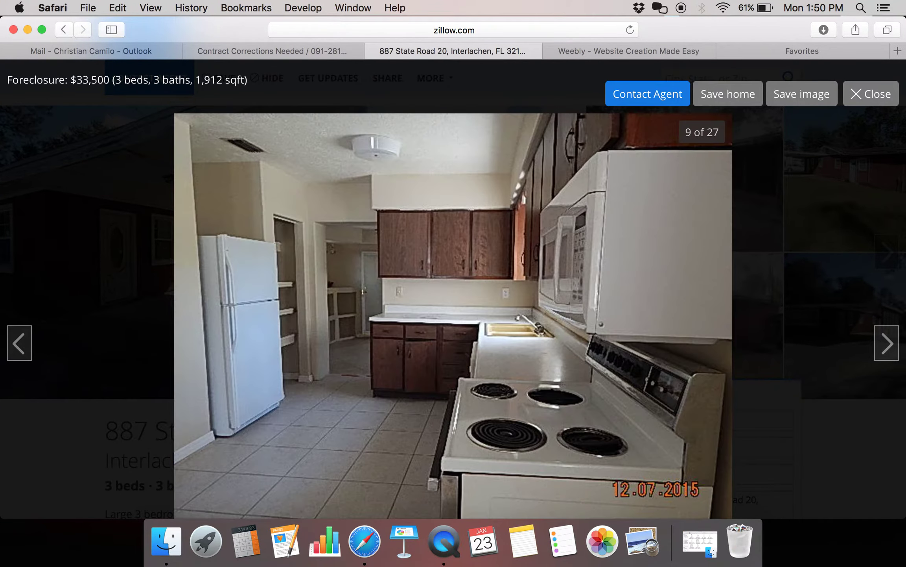
pyautogui.rightClick(477, 398)
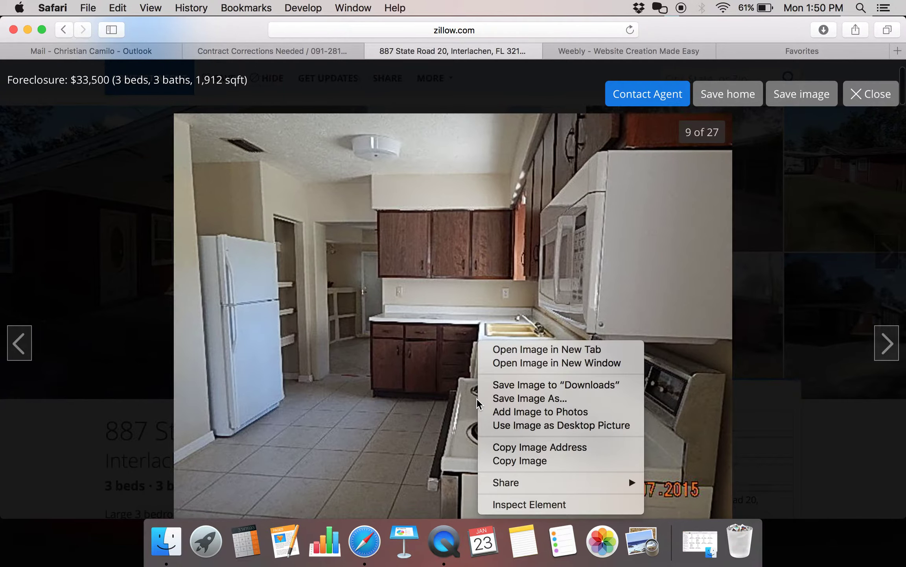
pyautogui.click(514, 400)
pyautogui.click(670, 499)
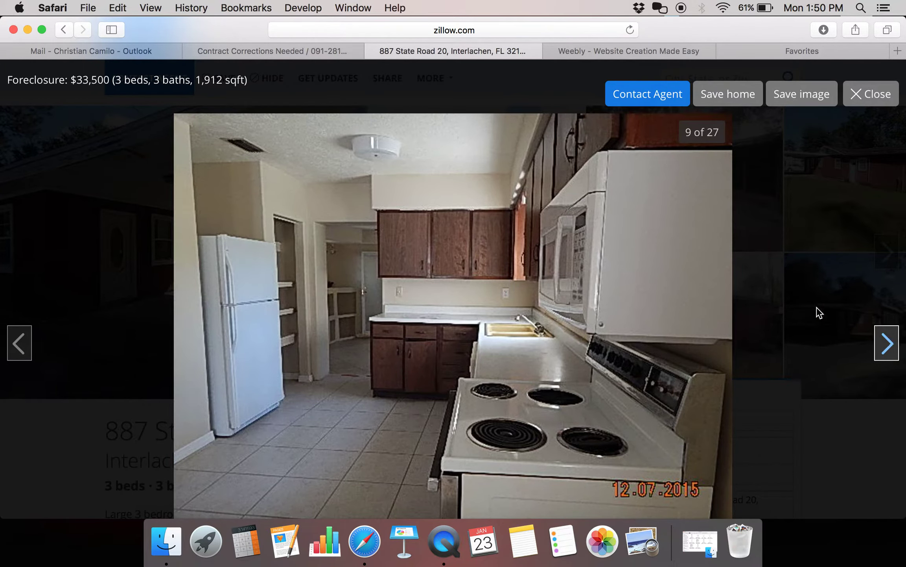
# - Search Gmail for the sign vendor's mail, open Fwd: SIGN APPROVAL and preview its sign proof
pyautogui.click(222, 49)
pyautogui.click(258, 74)
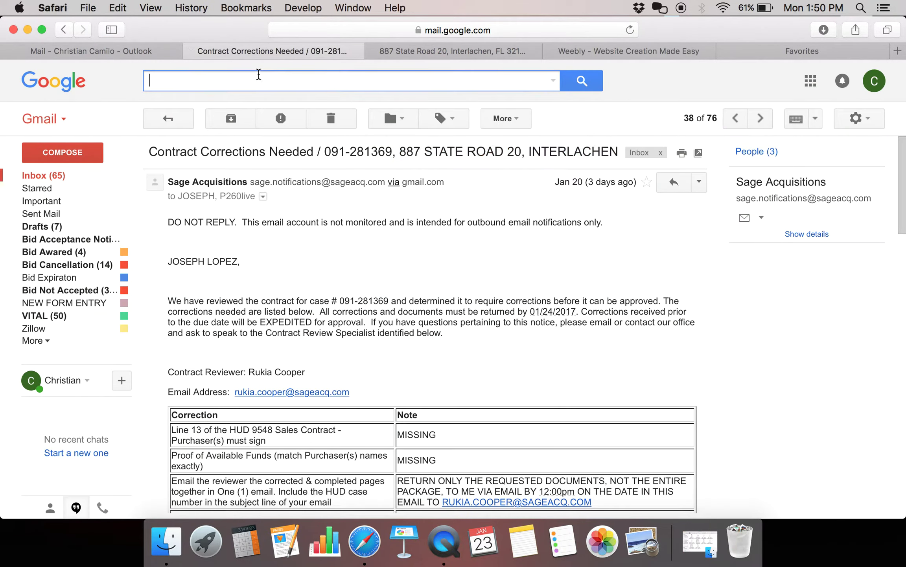
pyautogui.write('abc')
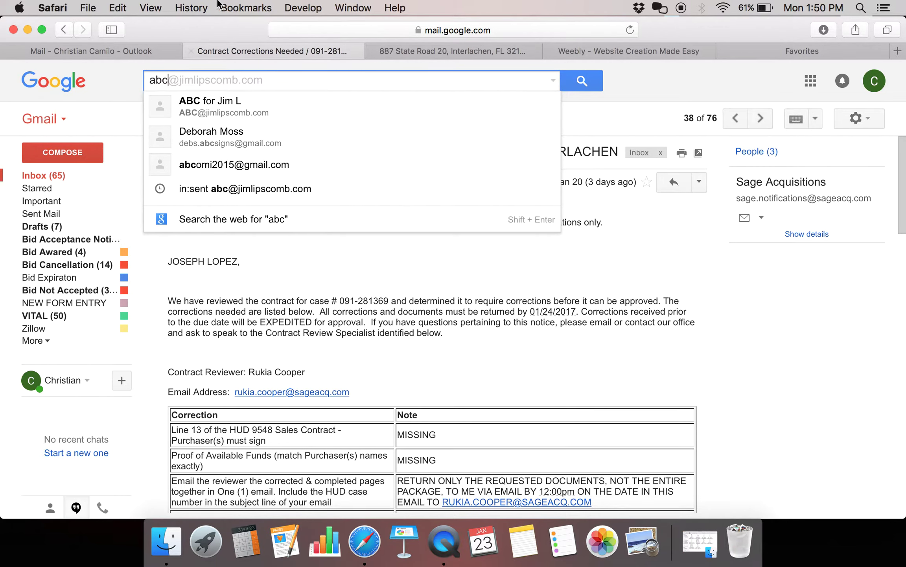
pyautogui.click(223, 134)
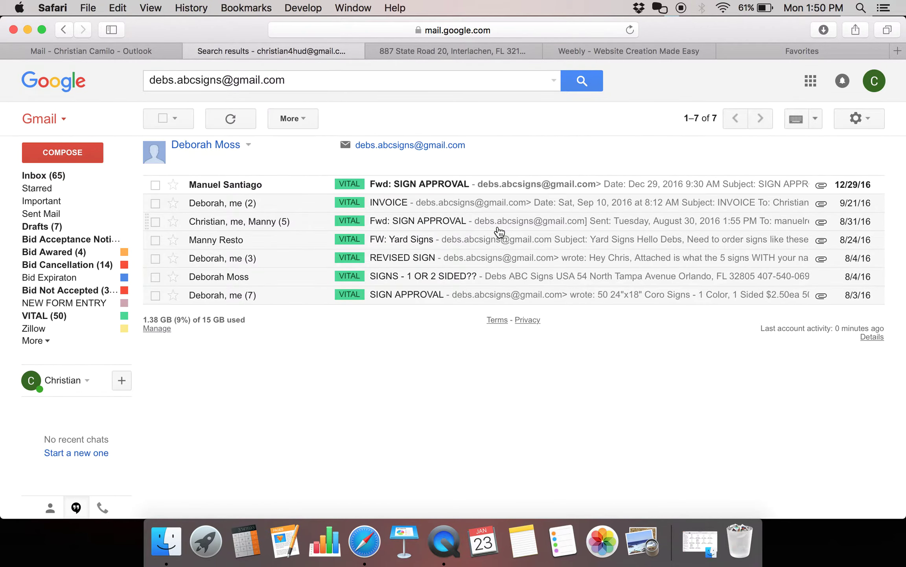
pyautogui.click(483, 186)
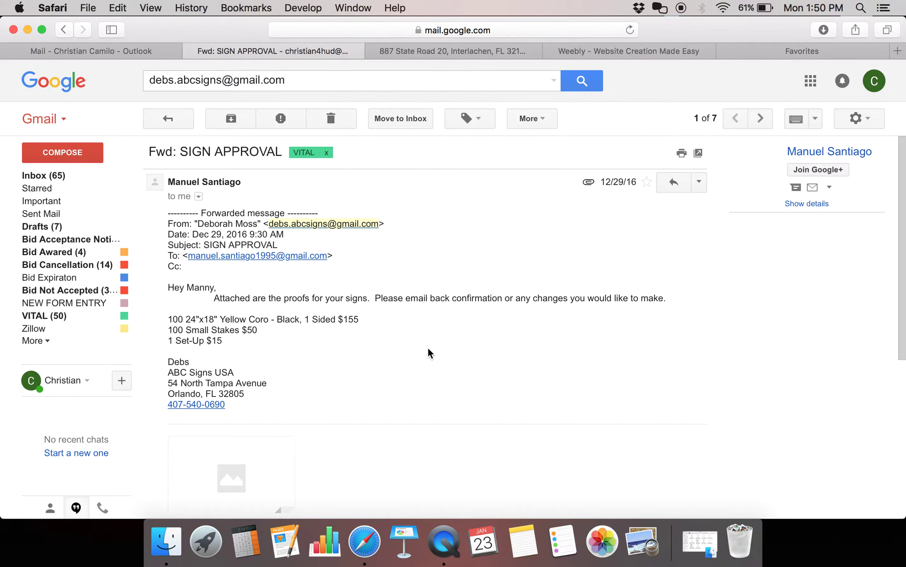
pyautogui.scroll(-5, 393, 354)
pyautogui.click(210, 347)
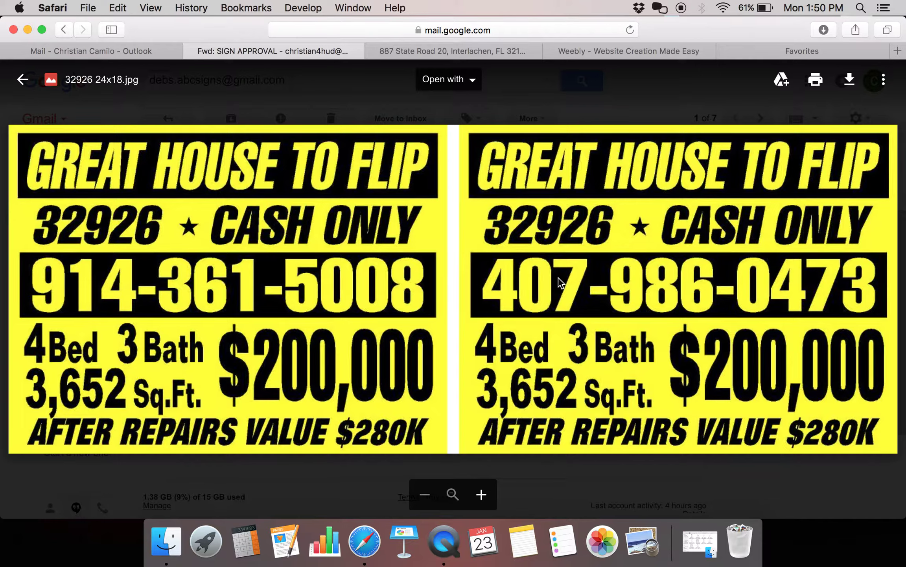
pyautogui.click(612, 106)
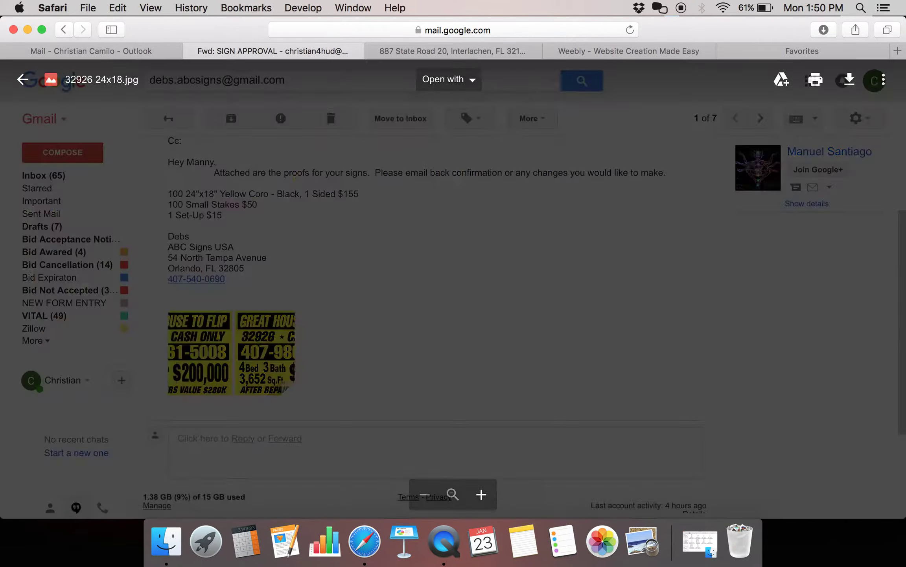
pyautogui.scroll(3, 343, 317)
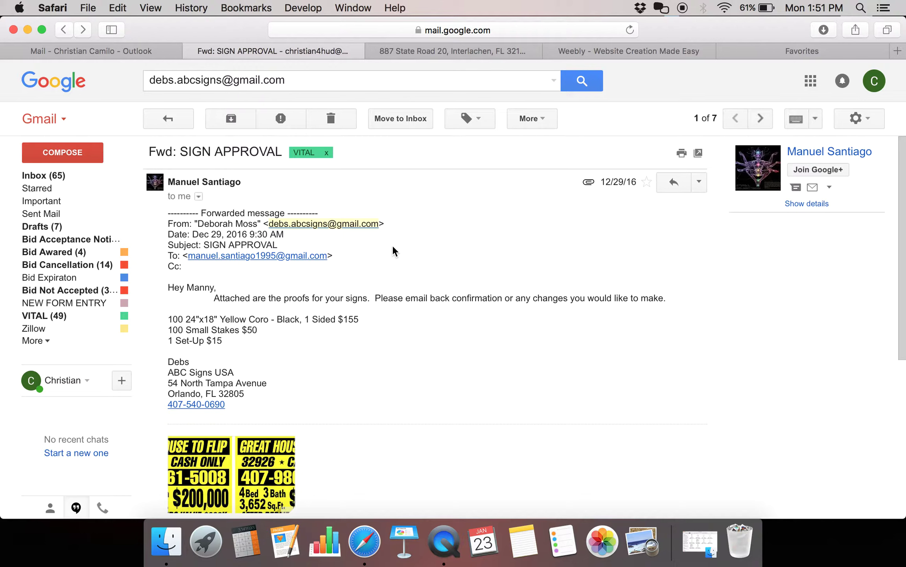
# - Return to the Zillow photos and cancel re-saving the already-saved kitchen photo
pyautogui.click(434, 46)
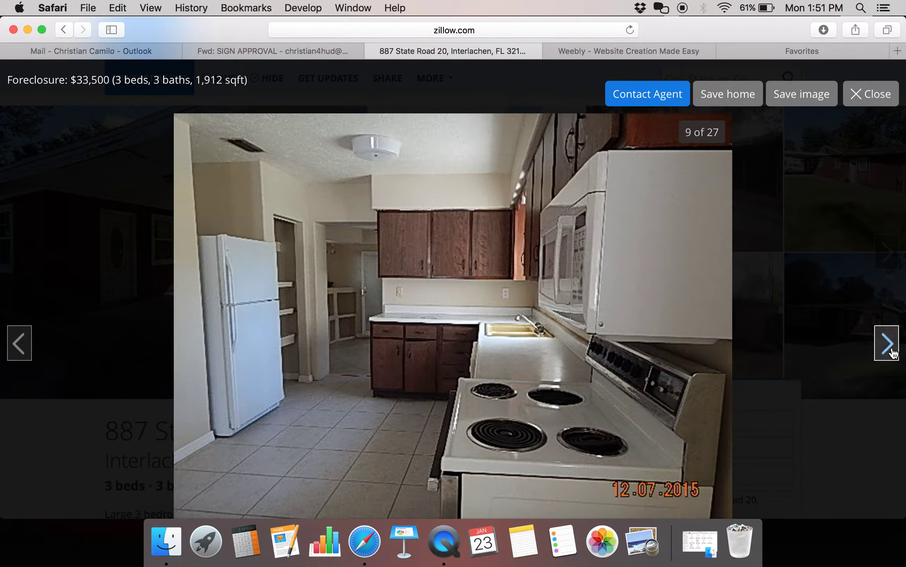
pyautogui.rightClick(477, 294)
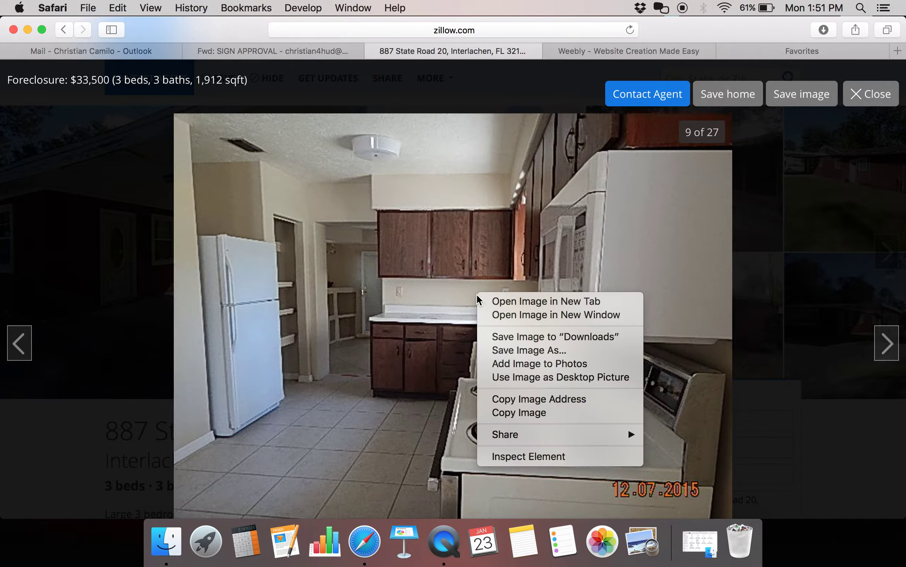
pyautogui.click(525, 350)
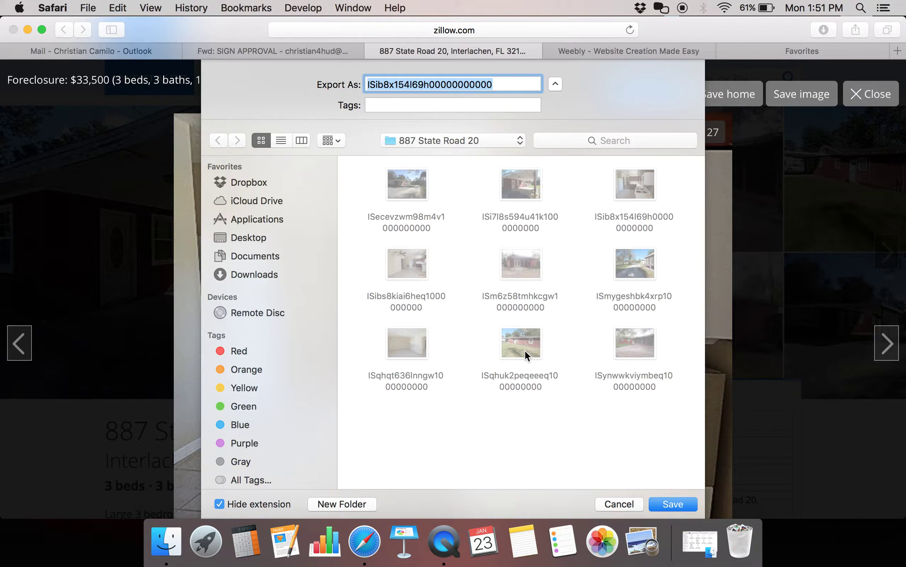
pyautogui.press('Return')
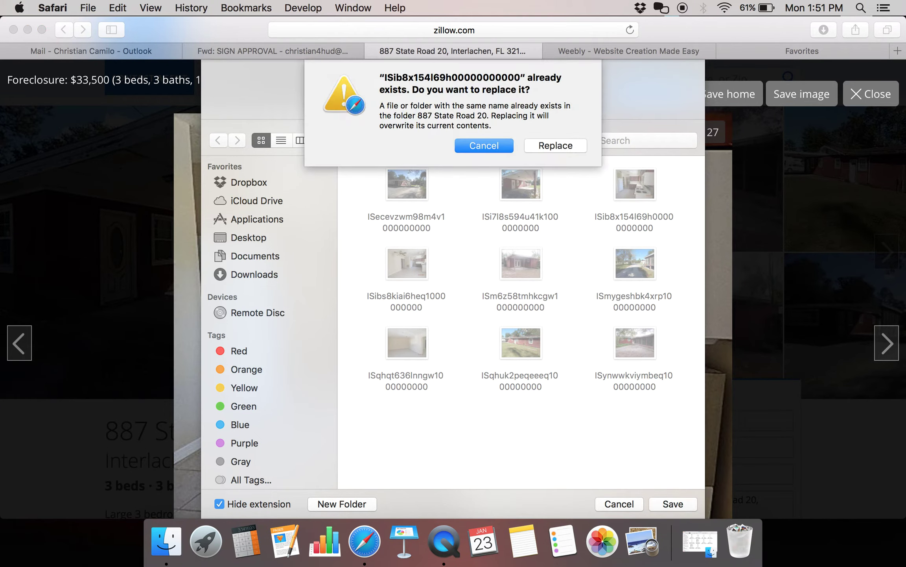
pyautogui.press('Return')
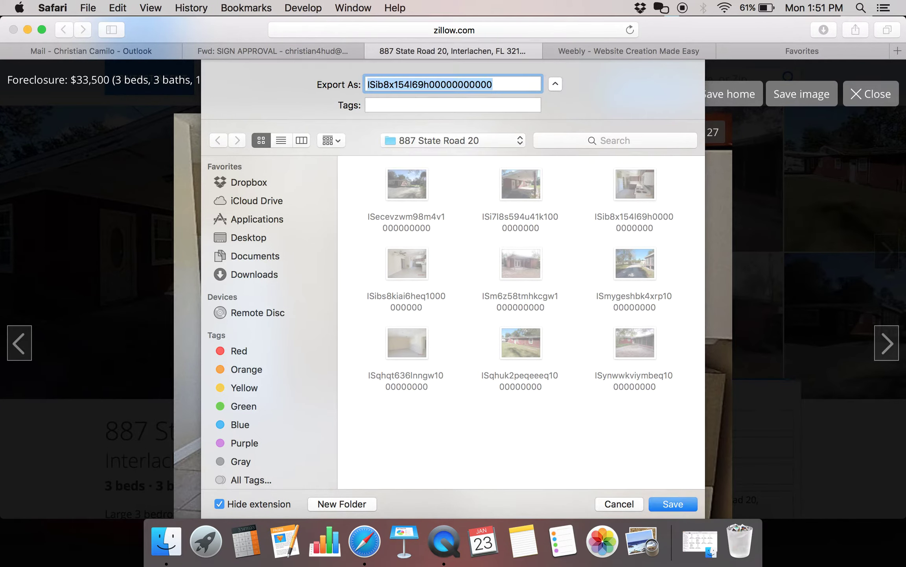
pyautogui.click(616, 503)
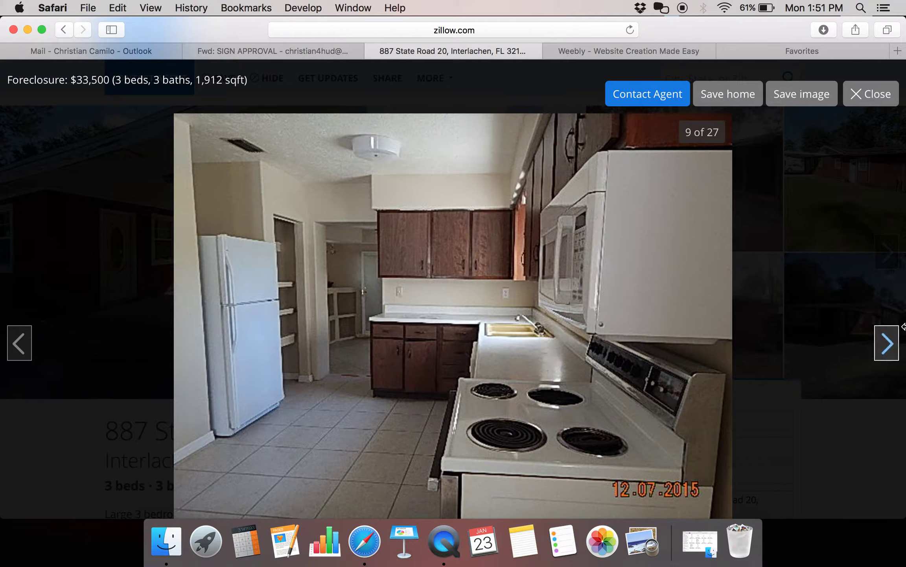
pyautogui.click(886, 343)
pyautogui.rightClick(358, 294)
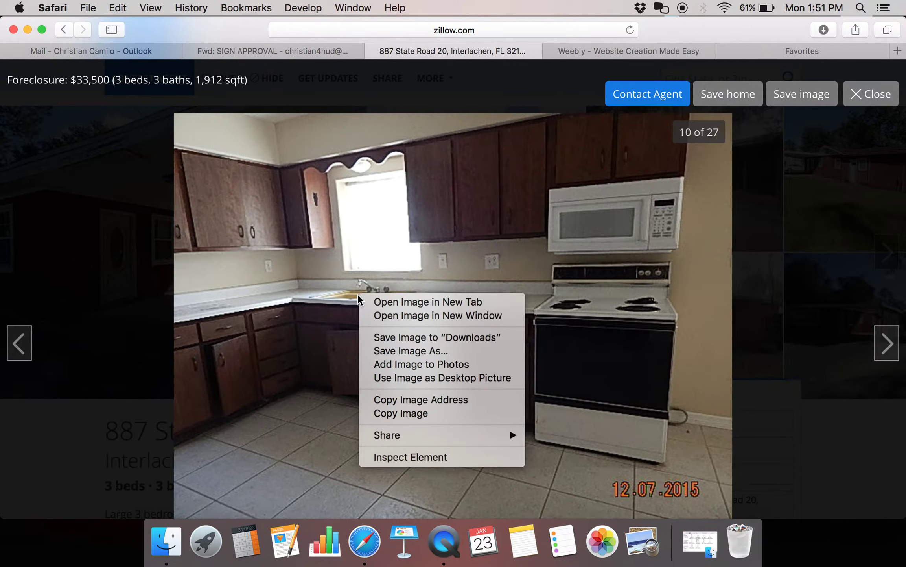
pyautogui.click(407, 351)
pyautogui.press('Return')
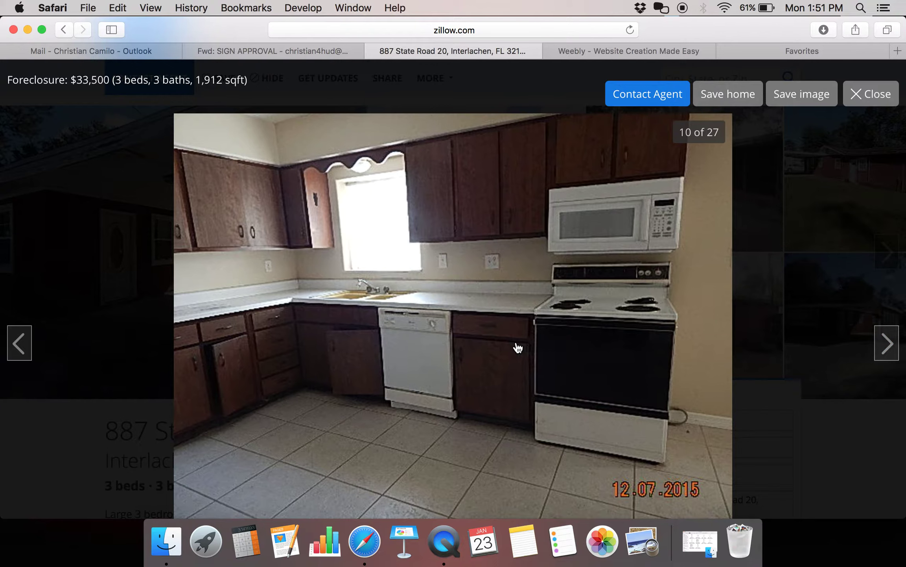
pyautogui.click(540, 329)
pyautogui.rightClick(538, 321)
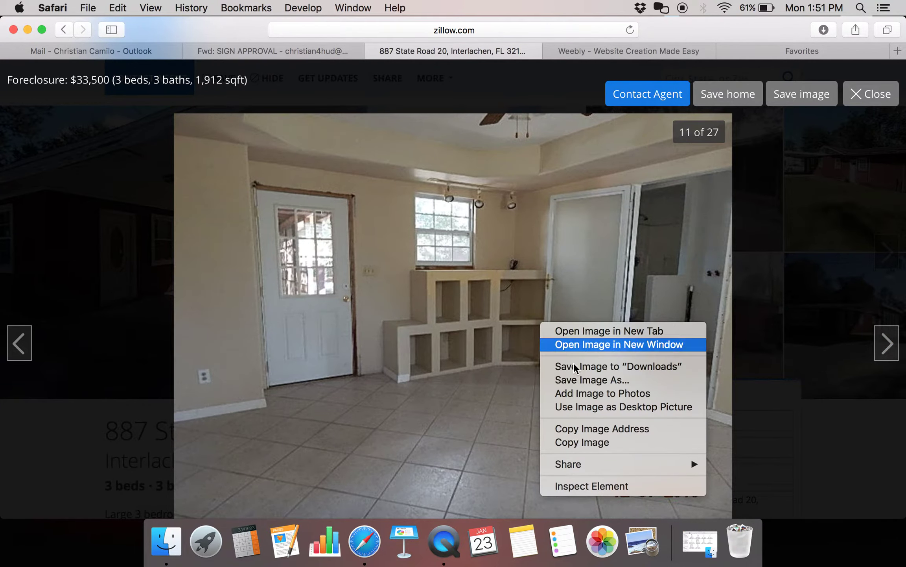
pyautogui.click(590, 385)
pyautogui.press('Return')
pyautogui.click(590, 385)
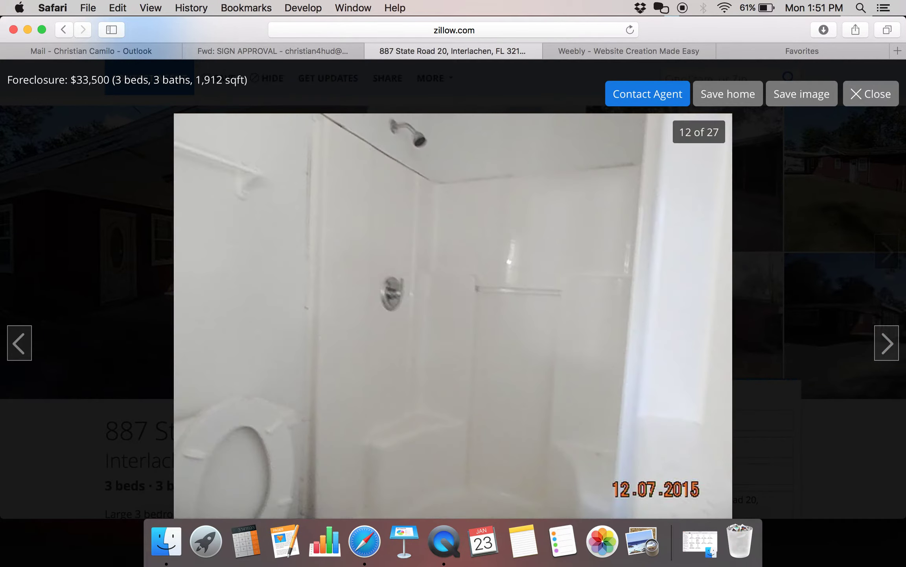
pyautogui.rightClick(590, 384)
pyautogui.click(626, 399)
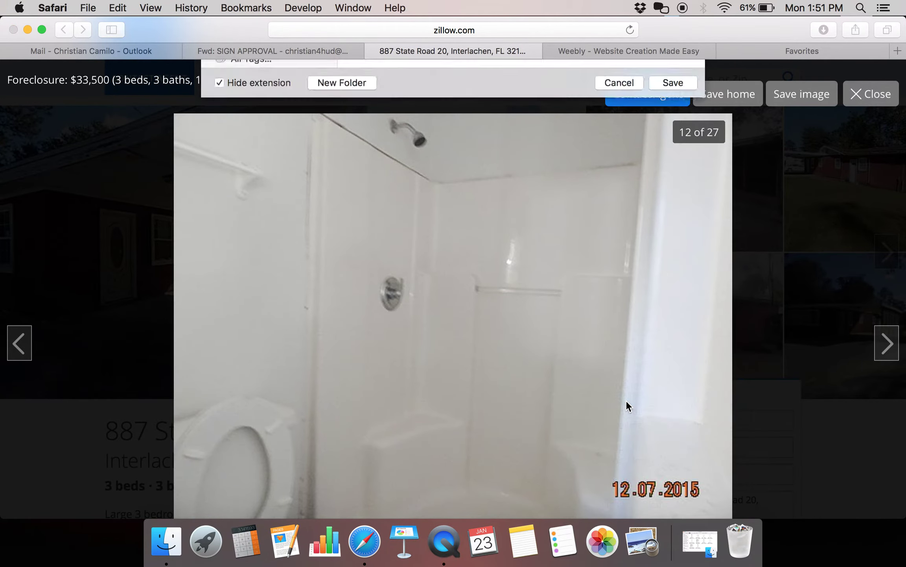
pyautogui.press('Return')
pyautogui.press('Right')
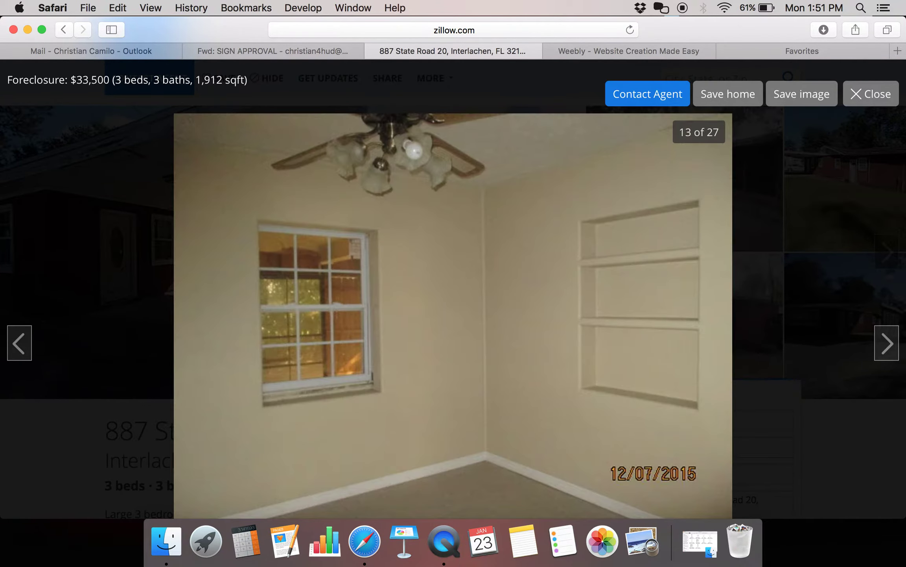
pyautogui.rightClick(626, 395)
pyautogui.click(659, 399)
pyautogui.press('Return')
pyautogui.press('Right')
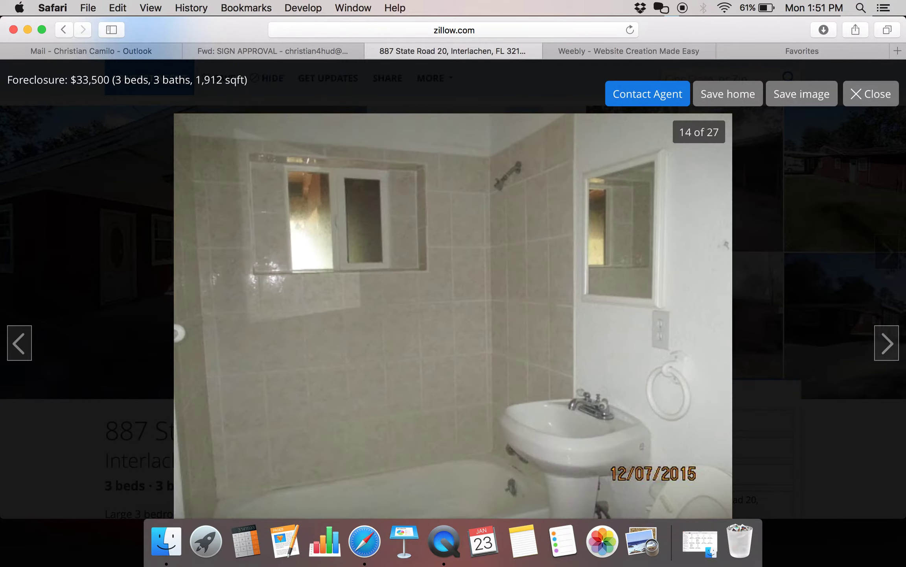
pyautogui.rightClick(528, 417)
pyautogui.click(567, 395)
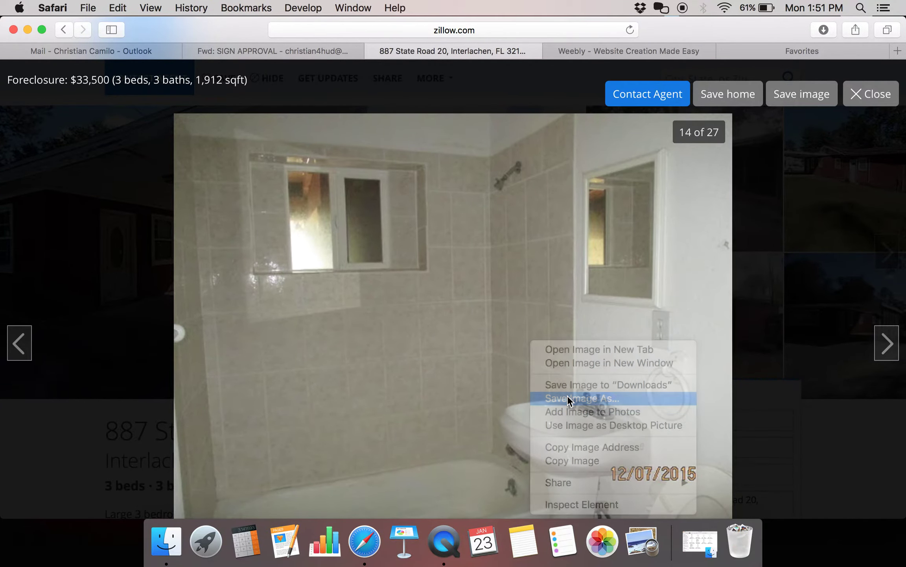
pyautogui.press('Return')
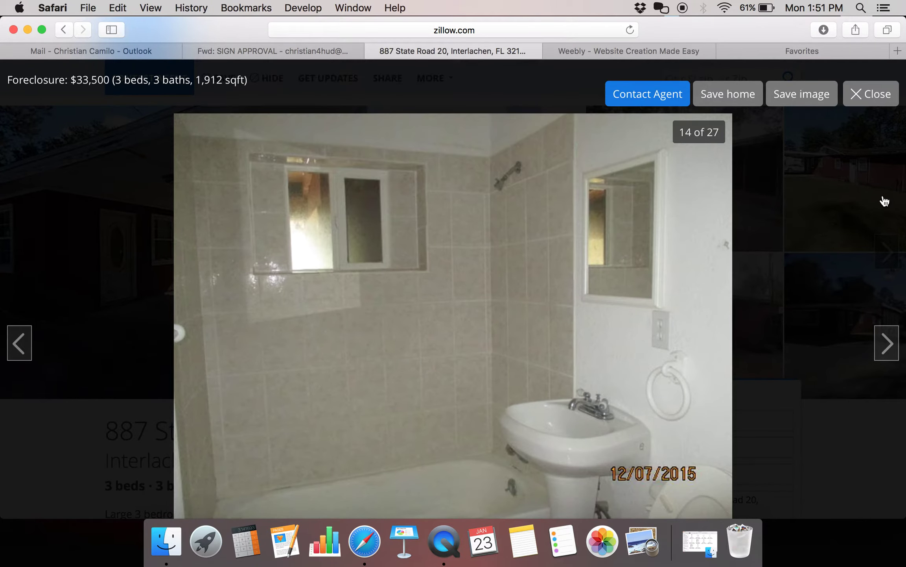
pyautogui.press('Right')
pyautogui.rightClick(490, 290)
pyautogui.click(525, 349)
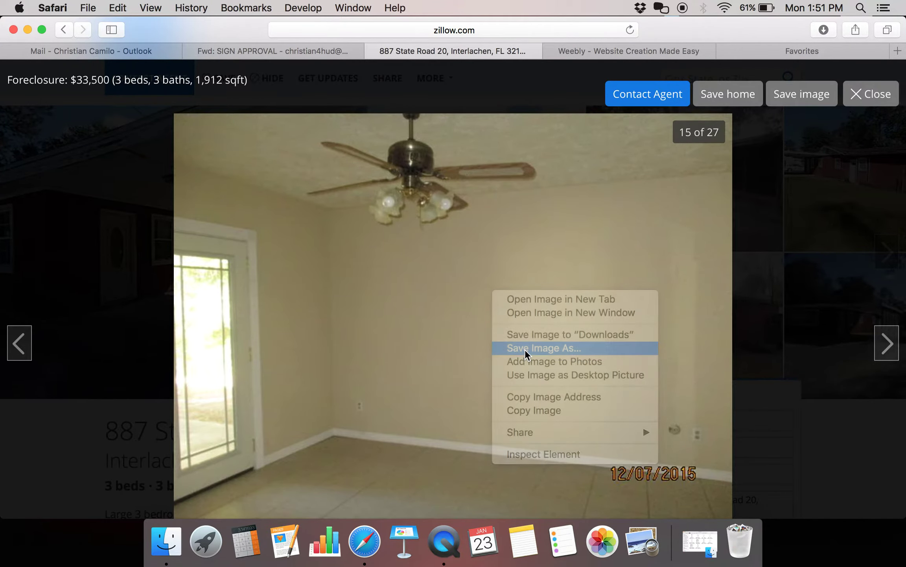
pyautogui.press('Return')
# - Save photos 16 through 20 into the same folder, leaving photo 21 unsaved
pyautogui.press('Right')
pyautogui.press('Right')
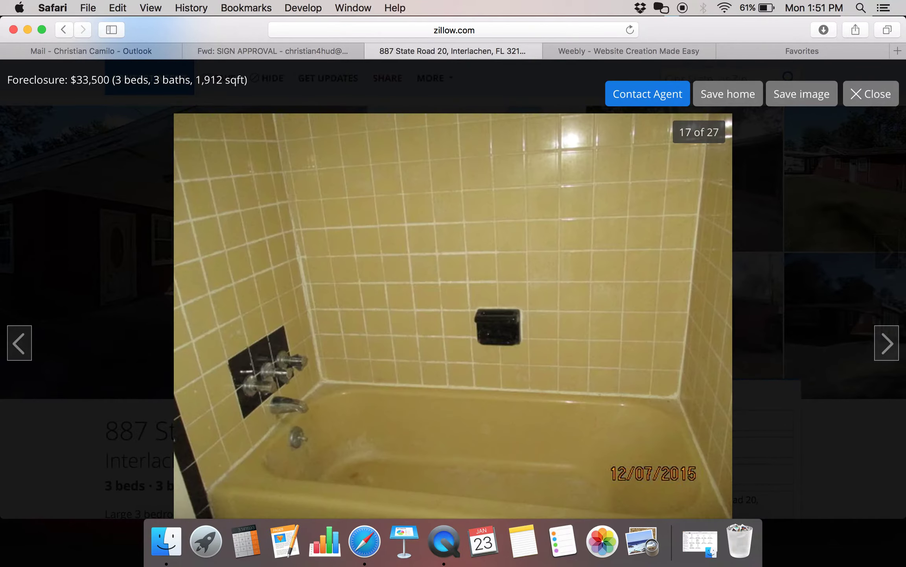
pyautogui.press('Left')
pyautogui.rightClick(380, 347)
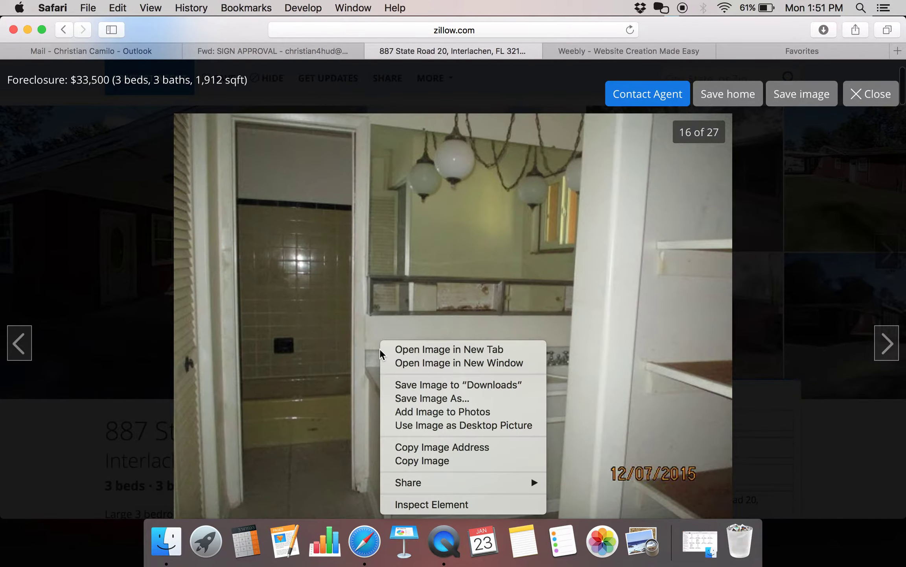
pyautogui.click(434, 398)
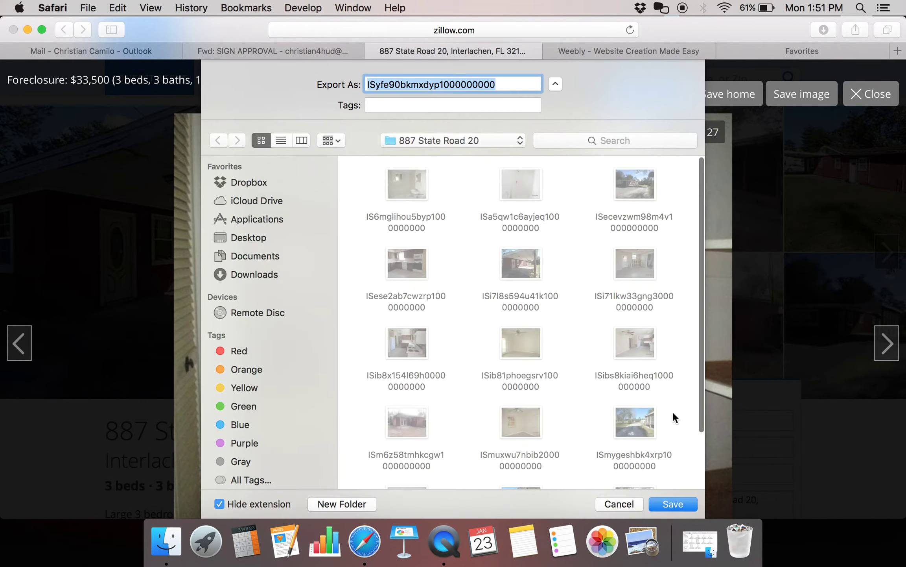
pyautogui.click(673, 504)
pyautogui.click(887, 342)
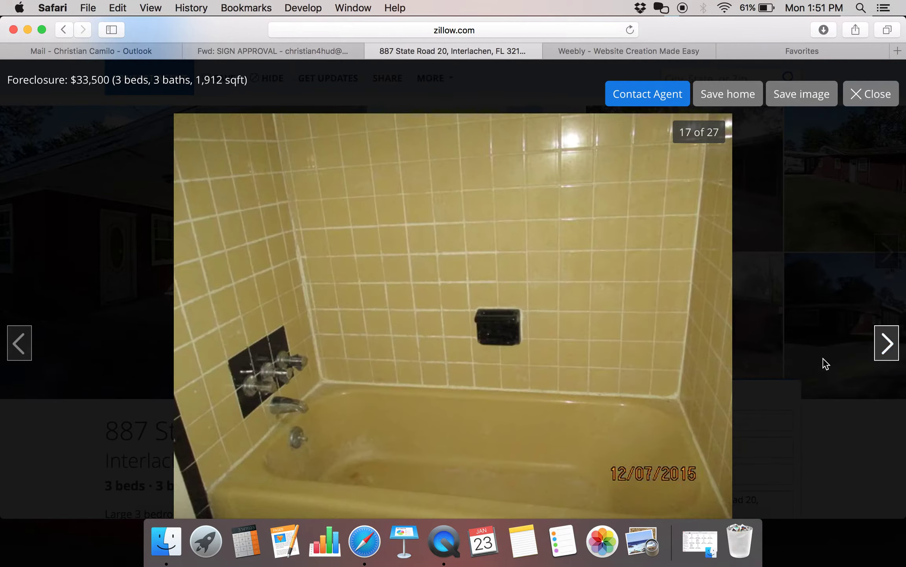
pyautogui.rightClick(556, 382)
pyautogui.click(589, 399)
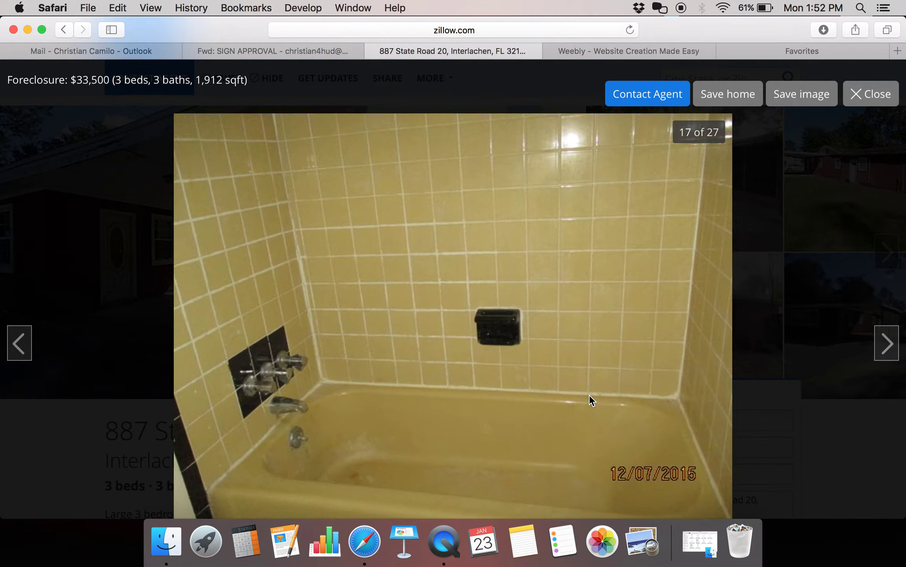
pyautogui.press('Return')
pyautogui.press('Right')
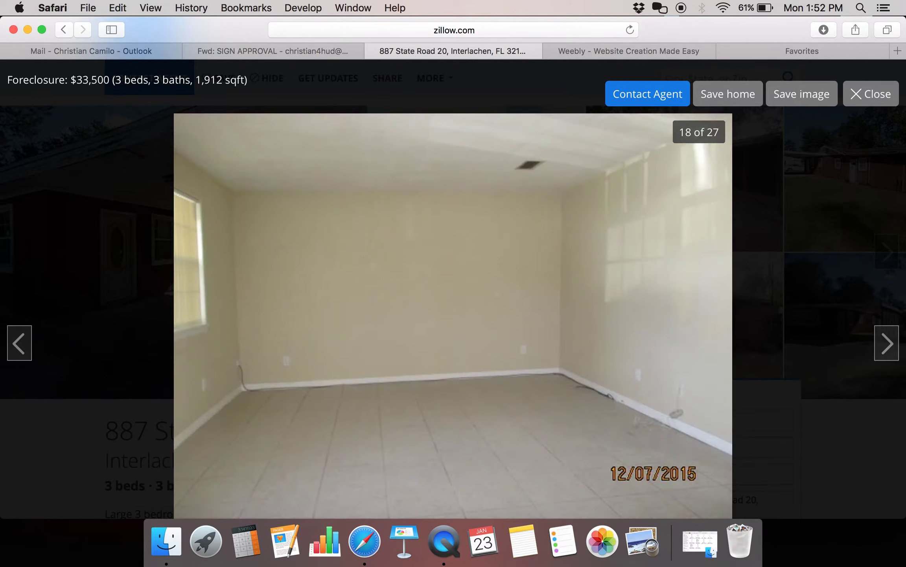
pyautogui.rightClick(587, 339)
pyautogui.click(620, 400)
pyautogui.press('Return')
pyautogui.press('Right')
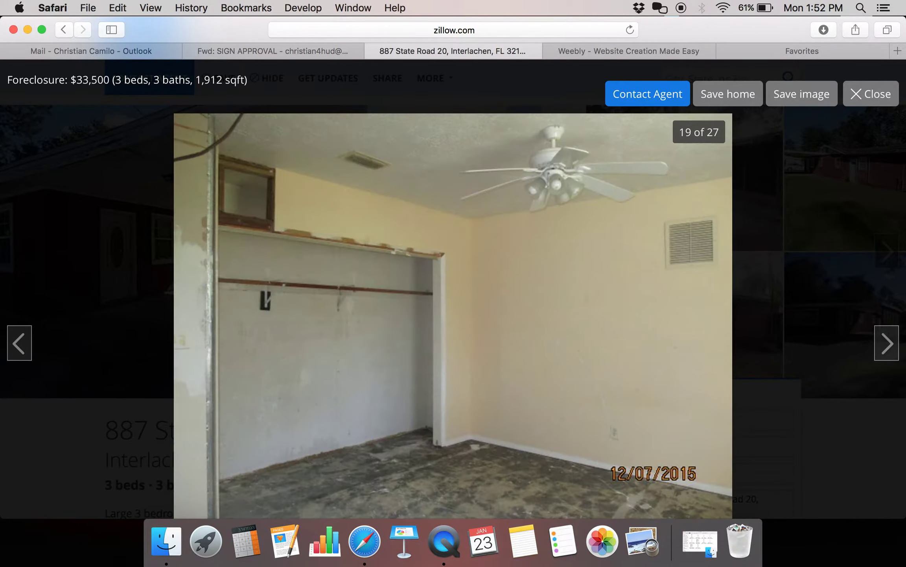
pyautogui.rightClick(525, 299)
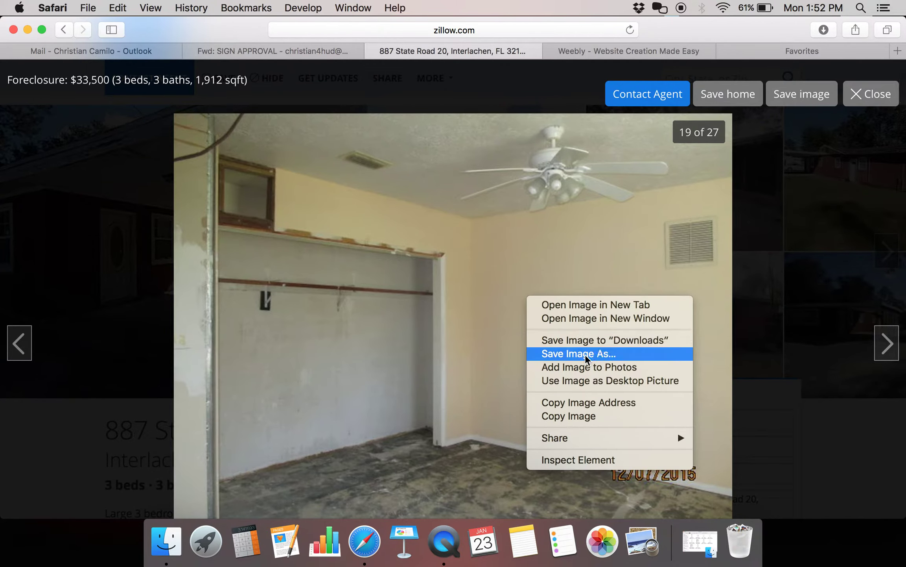
pyautogui.click(585, 355)
pyautogui.press('Return')
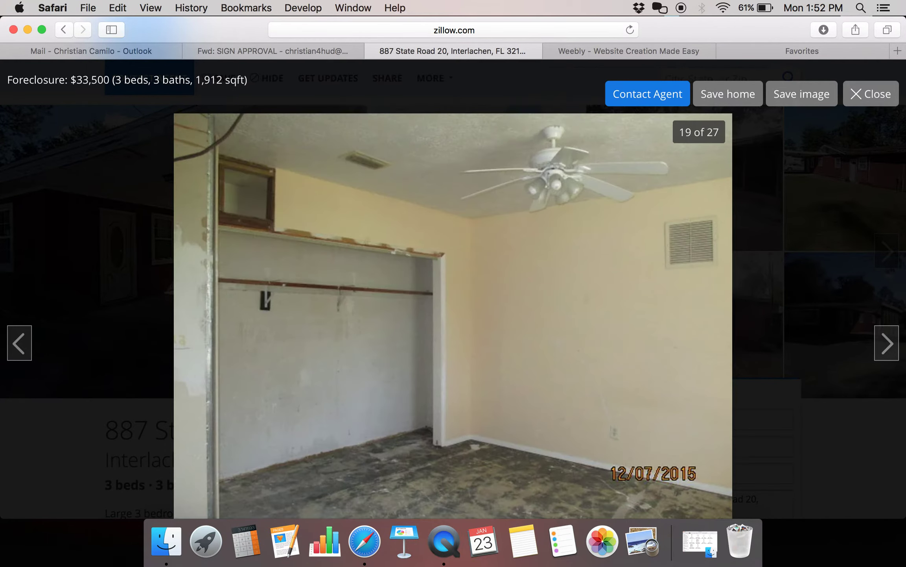
pyautogui.press('Right')
pyautogui.rightClick(581, 338)
pyautogui.click(635, 395)
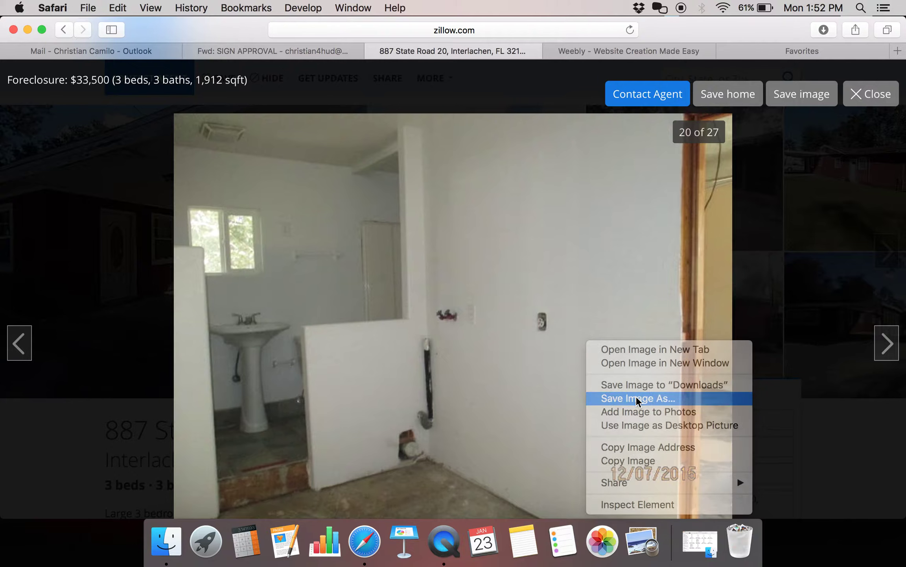
pyautogui.press('Return')
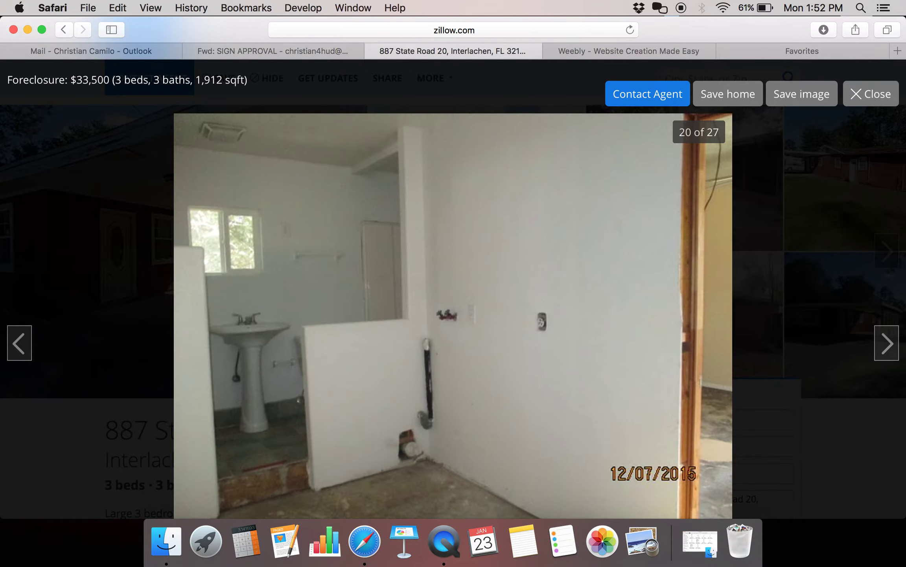
pyautogui.press('Right')
pyautogui.rightClick(636, 397)
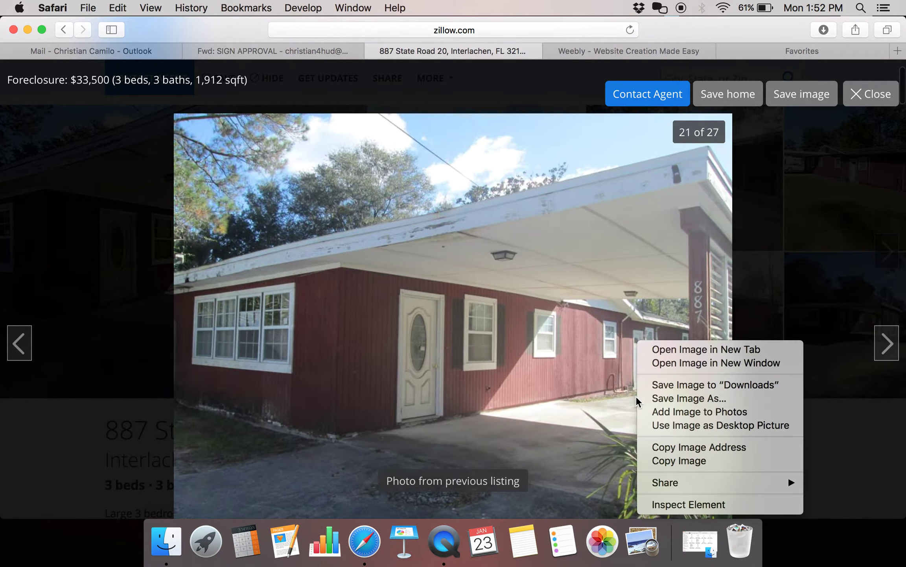
pyautogui.click(890, 97)
# - Upload all 20 saved listing photos into the empty Weebly gallery and dismiss the Oops error
pyautogui.click(889, 99)
pyautogui.click(657, 51)
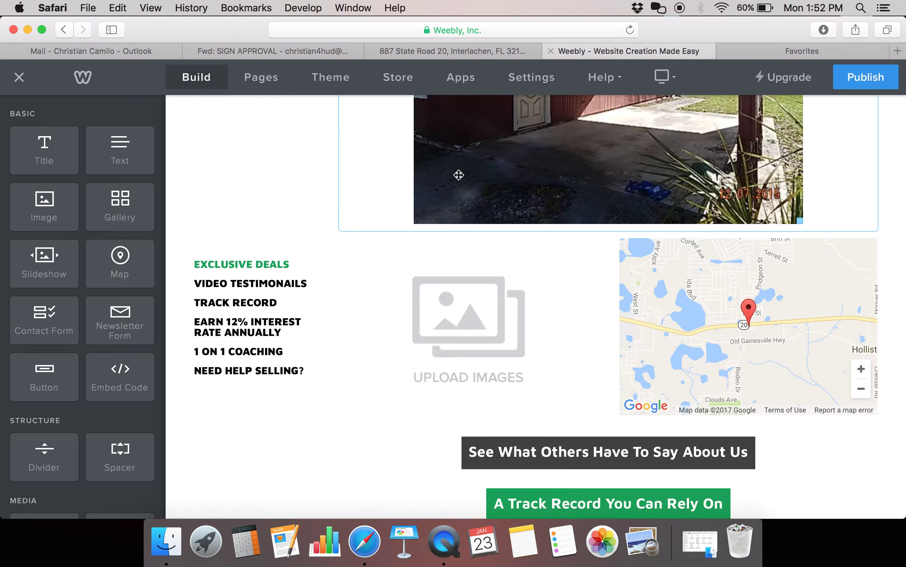
pyautogui.click(460, 310)
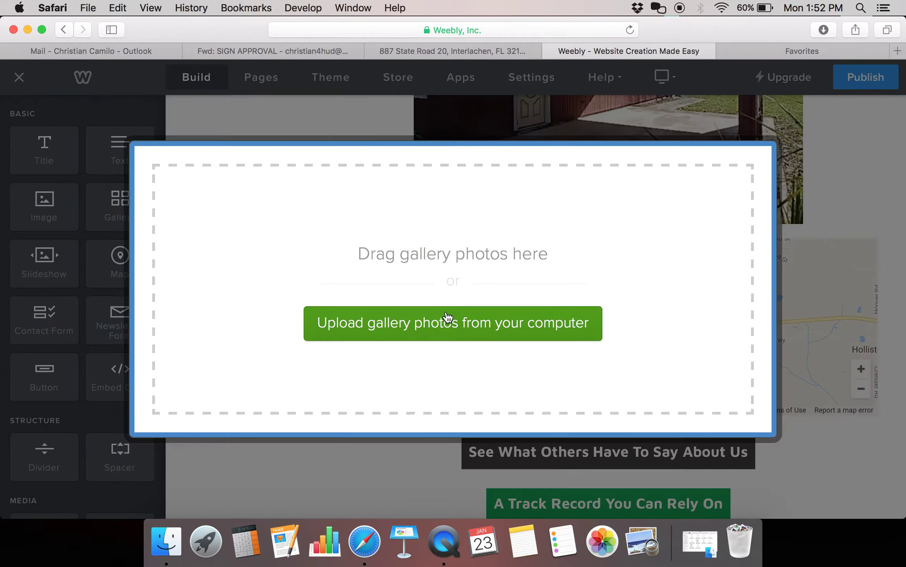
pyautogui.click(436, 324)
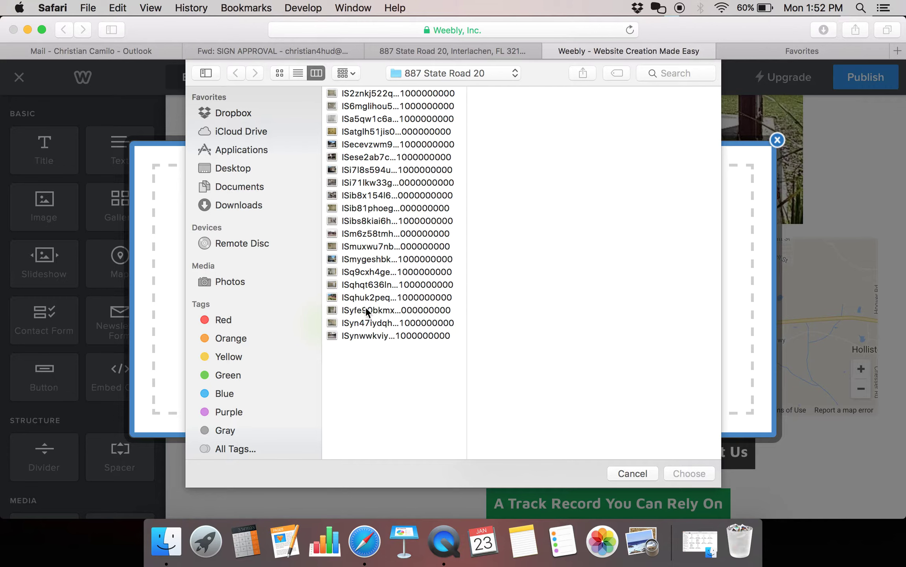
pyautogui.moveTo(376, 411); pyautogui.dragTo(344, 5)
pyautogui.press('Return')
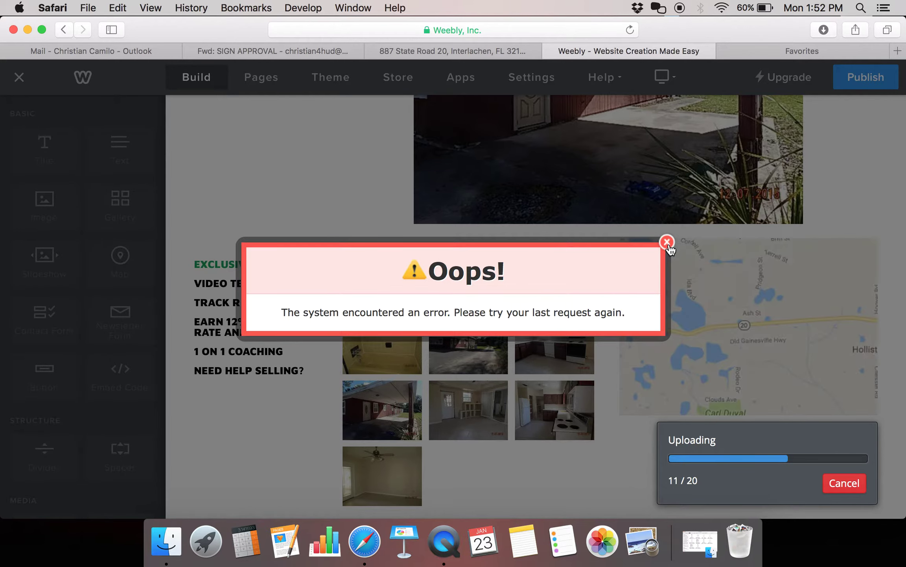
pyautogui.click(668, 243)
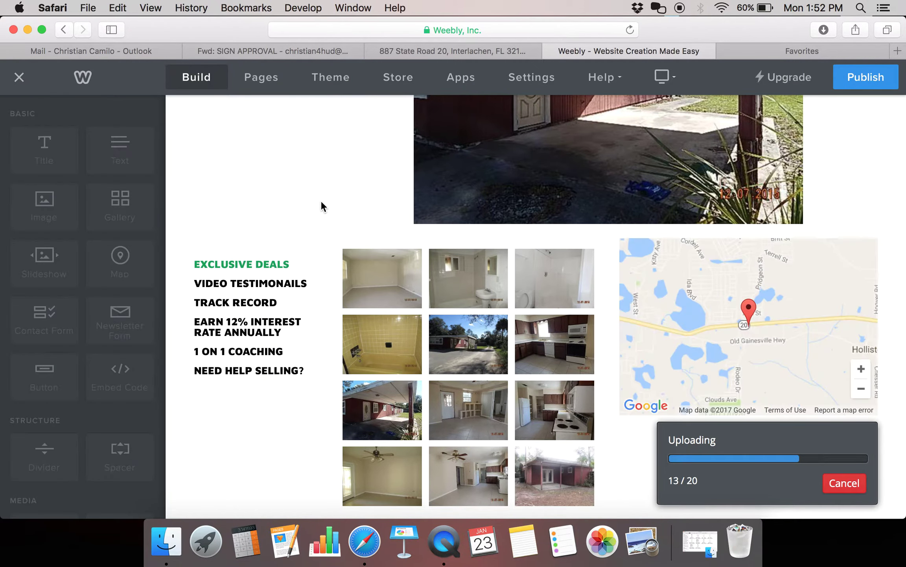
pyautogui.scroll(-2, 248, 274)
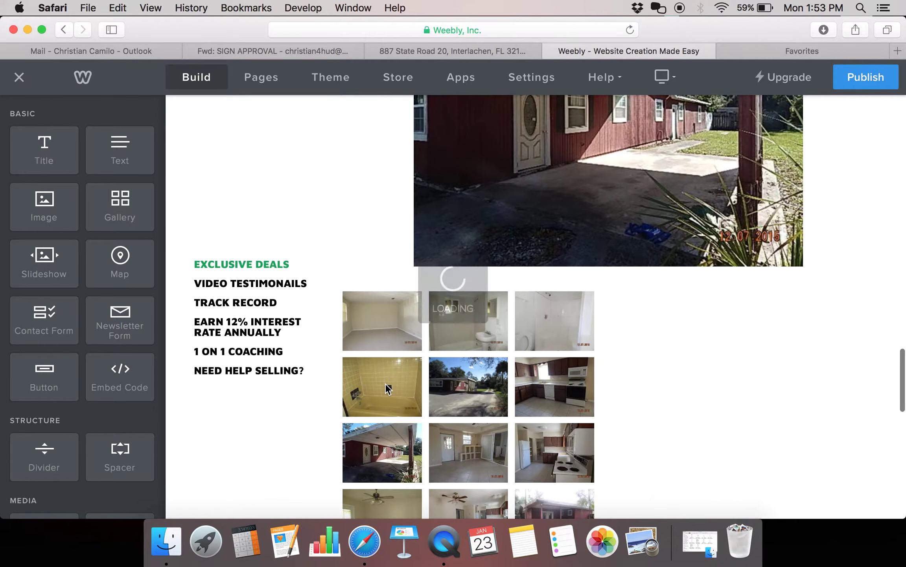
pyautogui.scroll(10, 387, 389)
pyautogui.scroll(15, 386, 389)
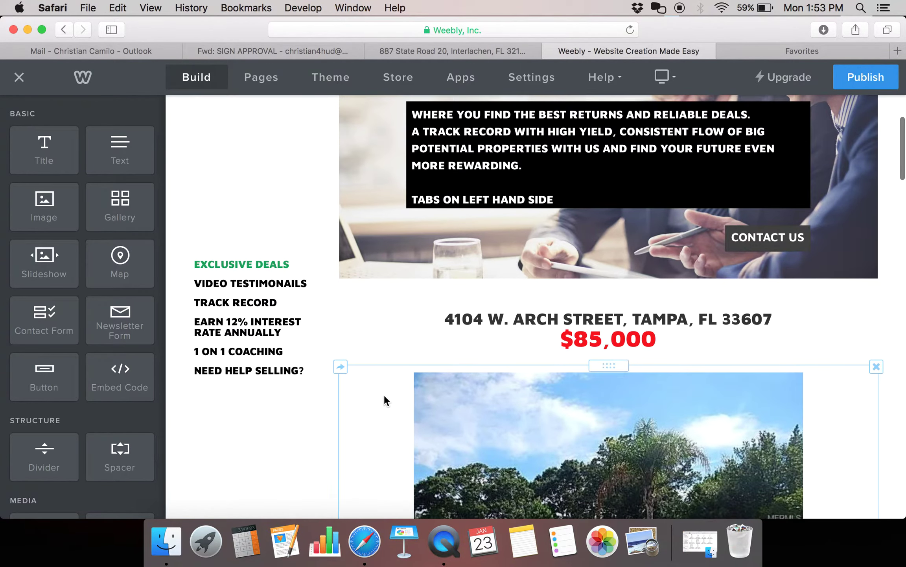
pyautogui.scroll(4, 385, 396)
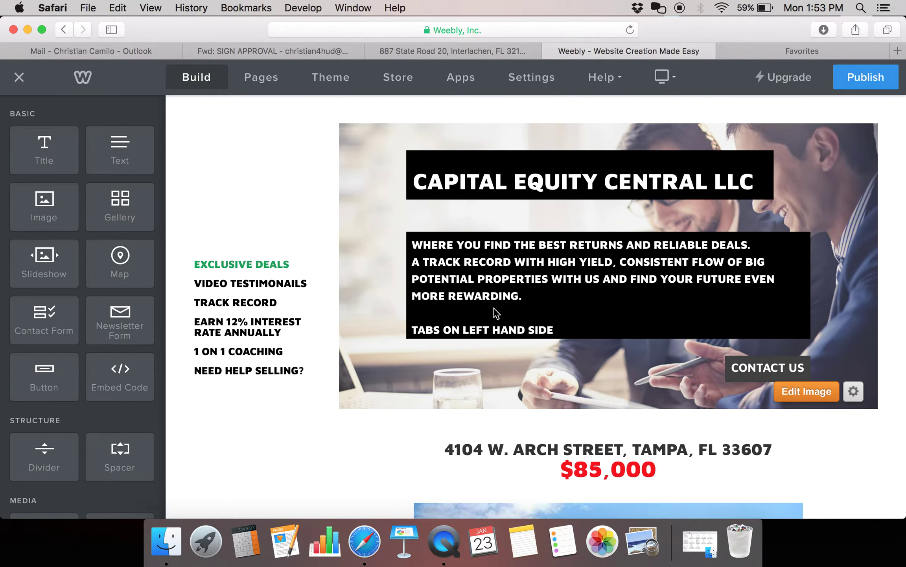
pyautogui.scroll(-8, 494, 308)
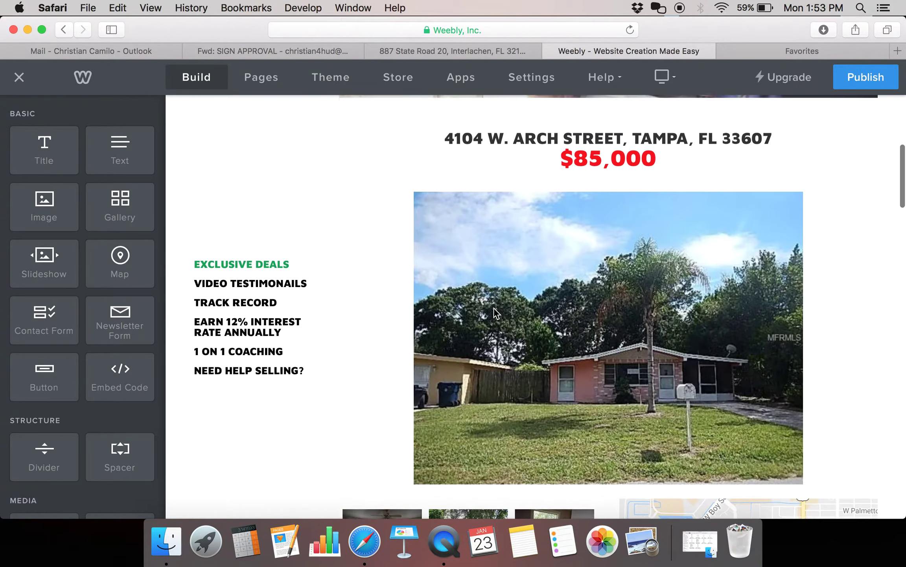
pyautogui.scroll(8, 494, 307)
pyautogui.scroll(-1, 494, 307)
pyautogui.scroll(-15, 494, 313)
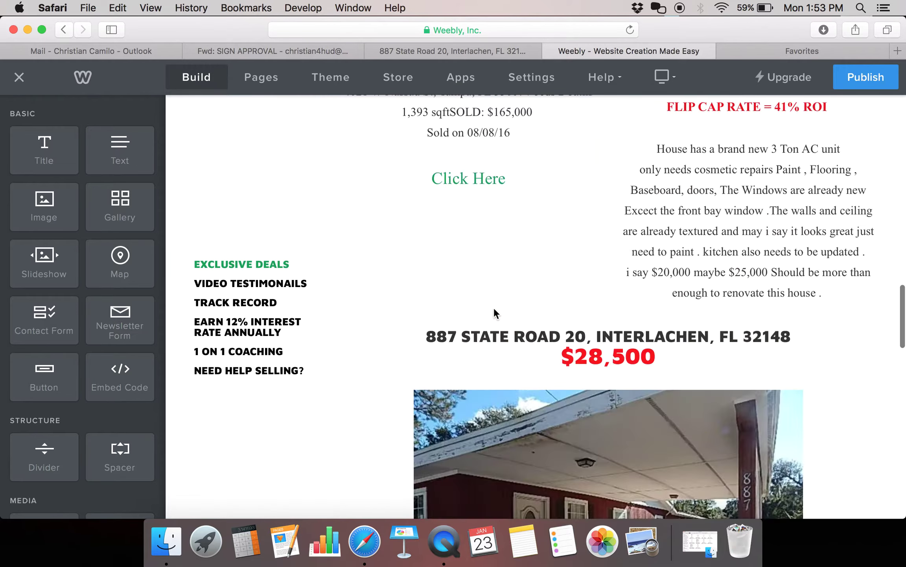
pyautogui.scroll(2, 494, 307)
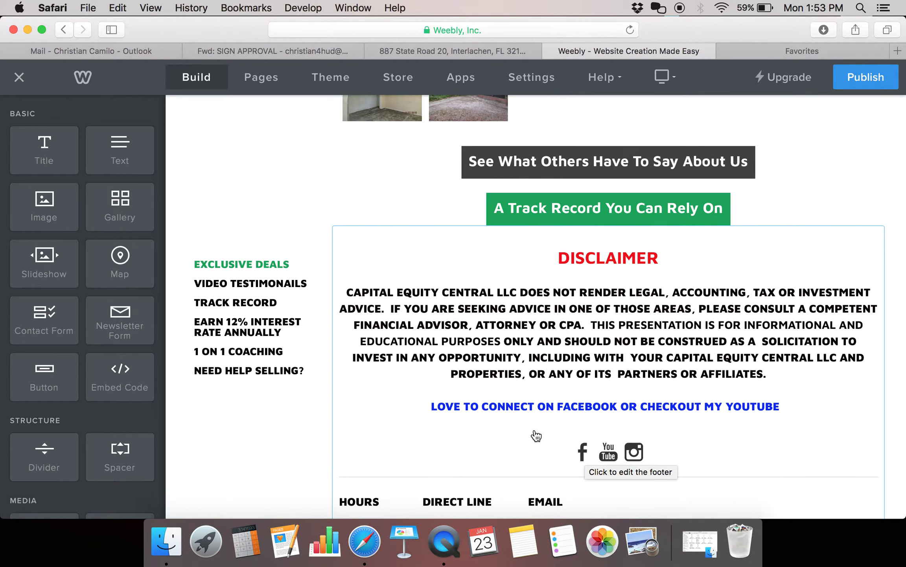
pyautogui.scroll(-2, 536, 434)
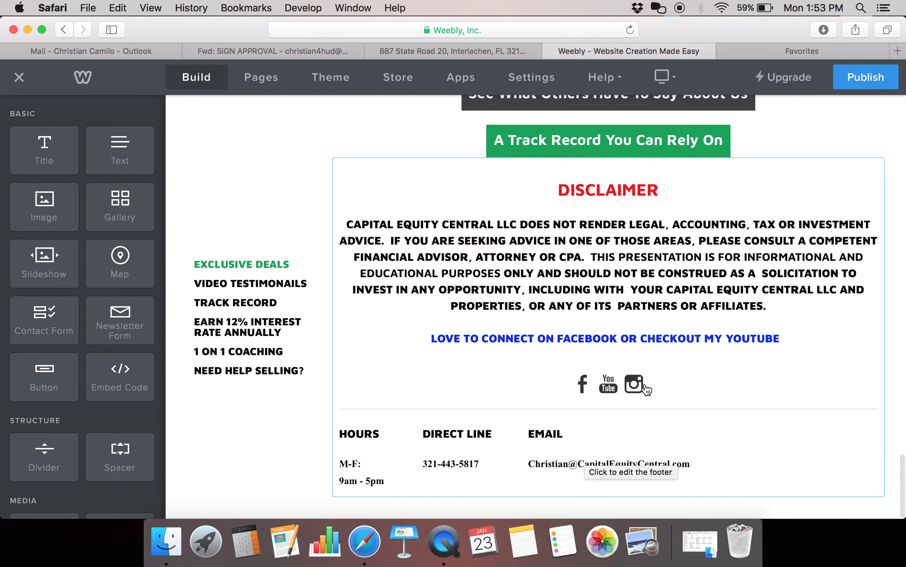
# - Open the footer's Instagram social icon settings and select the end of its profile address
pyautogui.click(642, 389)
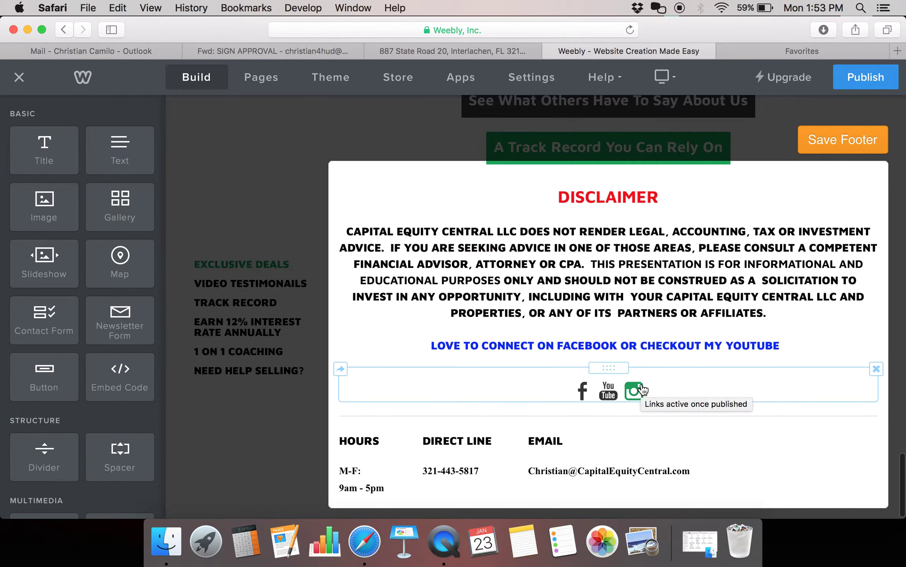
pyautogui.click(642, 391)
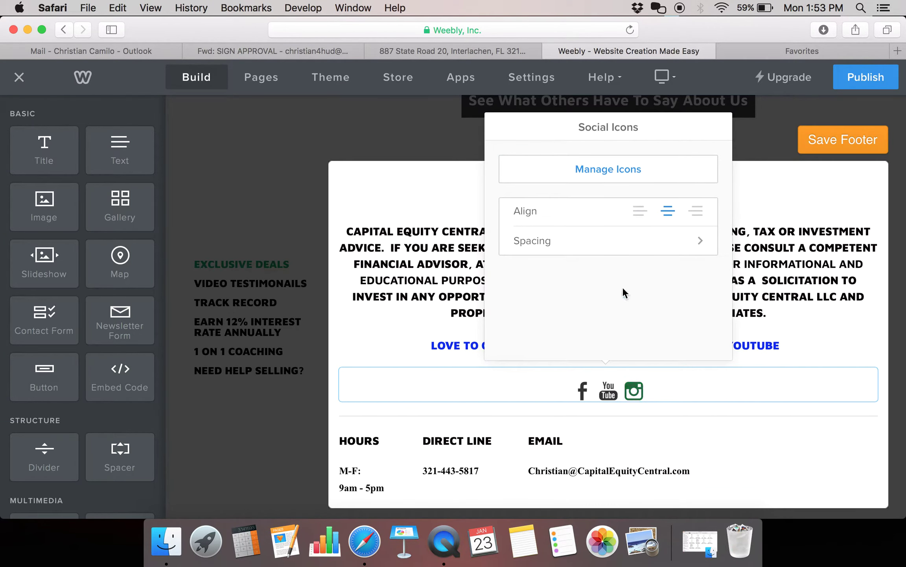
pyautogui.click(668, 182)
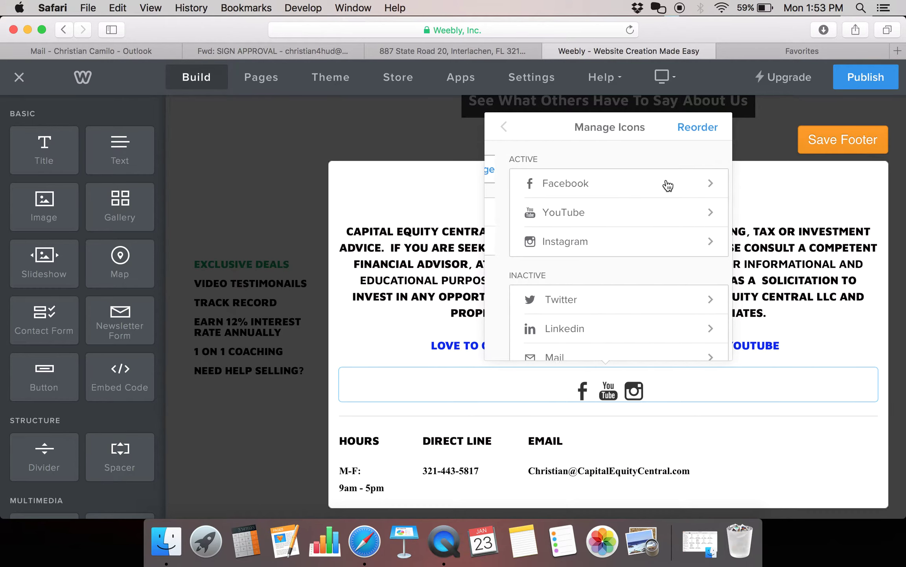
pyautogui.click(611, 243)
pyautogui.tripleClick(610, 191)
pyautogui.click(666, 181)
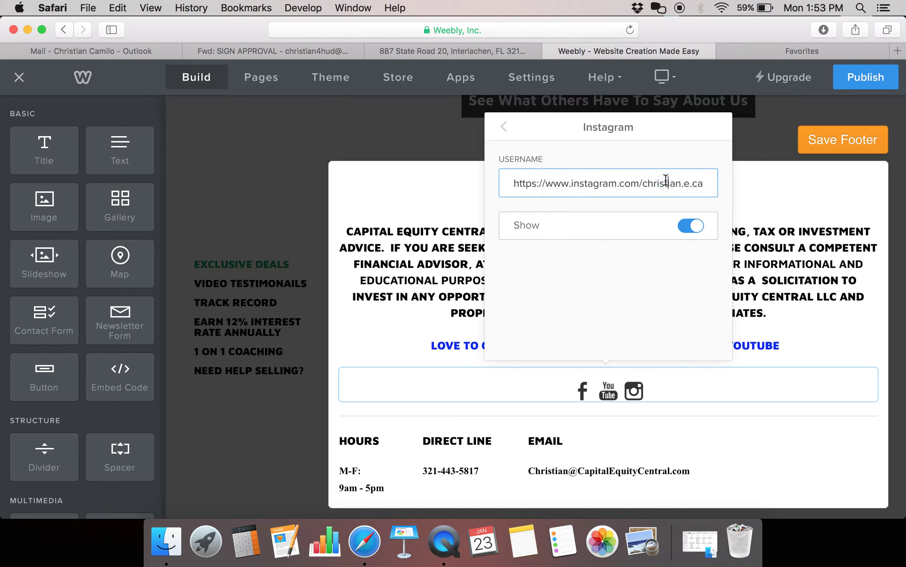
pyautogui.moveTo(645, 185); pyautogui.dragTo(814, 205)
pyautogui.click(814, 204)
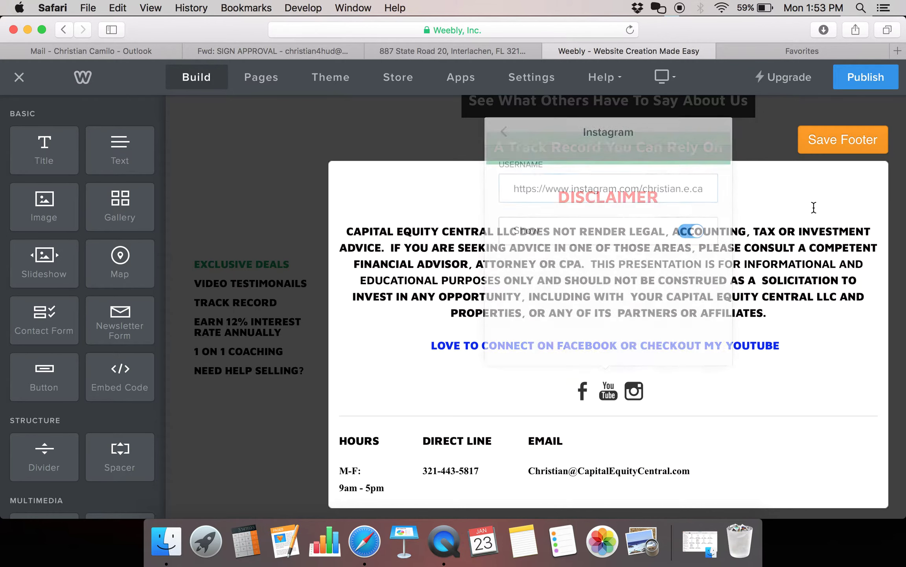
pyautogui.click(632, 391)
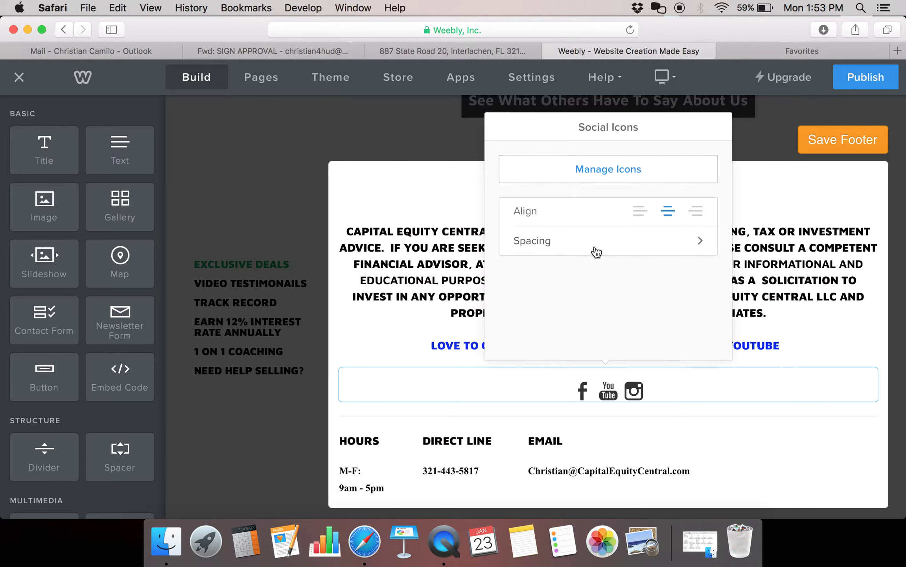
pyautogui.click(588, 176)
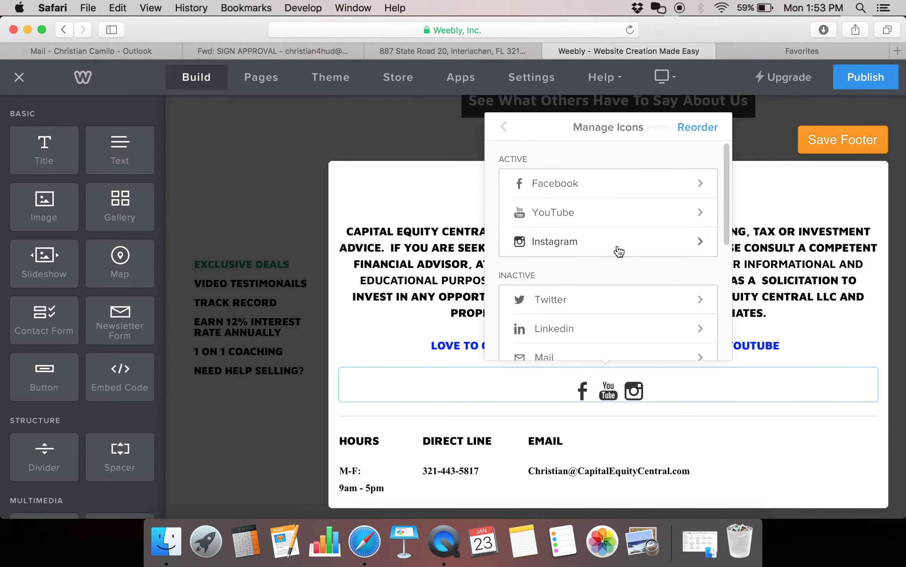
pyautogui.click(617, 246)
pyautogui.click(652, 190)
pyautogui.click(653, 189)
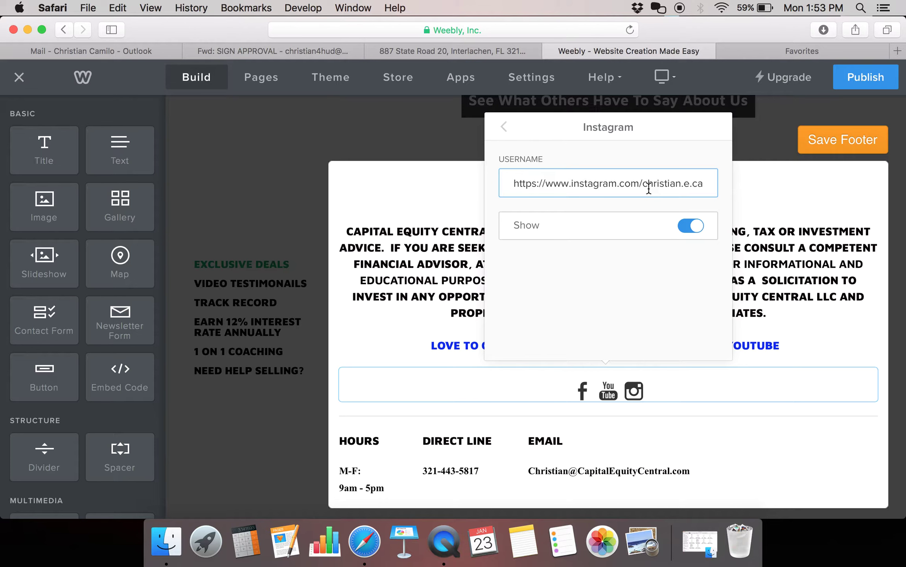
pyautogui.moveTo(647, 189); pyautogui.dragTo(772, 186)
pyautogui.click(772, 186)
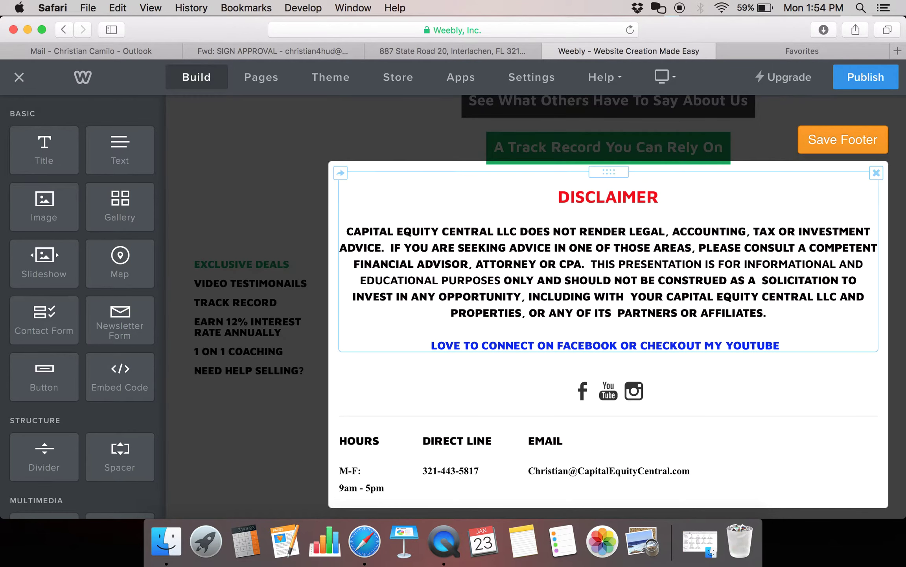
# - Delete the trailing part of the Instagram profile address and commit the change
pyautogui.click(618, 392)
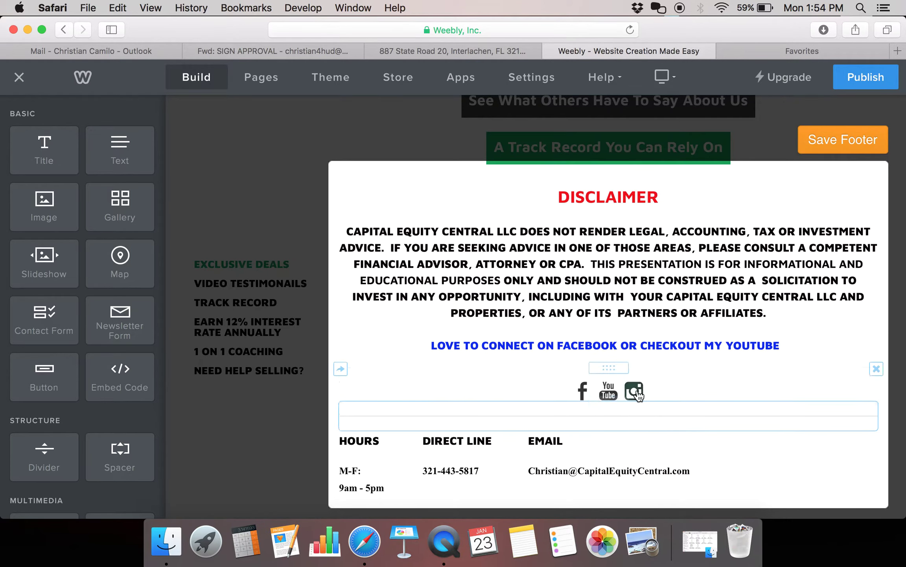
pyautogui.click(625, 169)
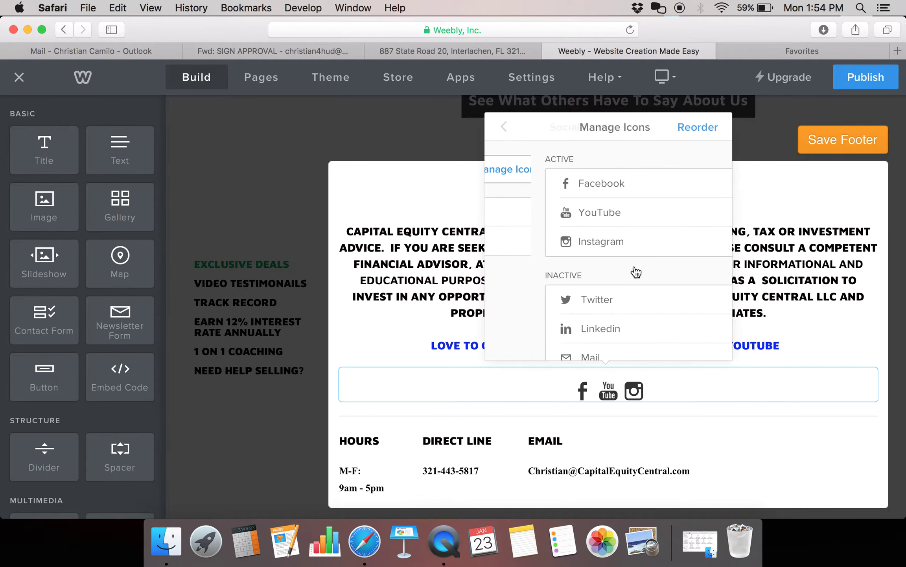
pyautogui.click(613, 245)
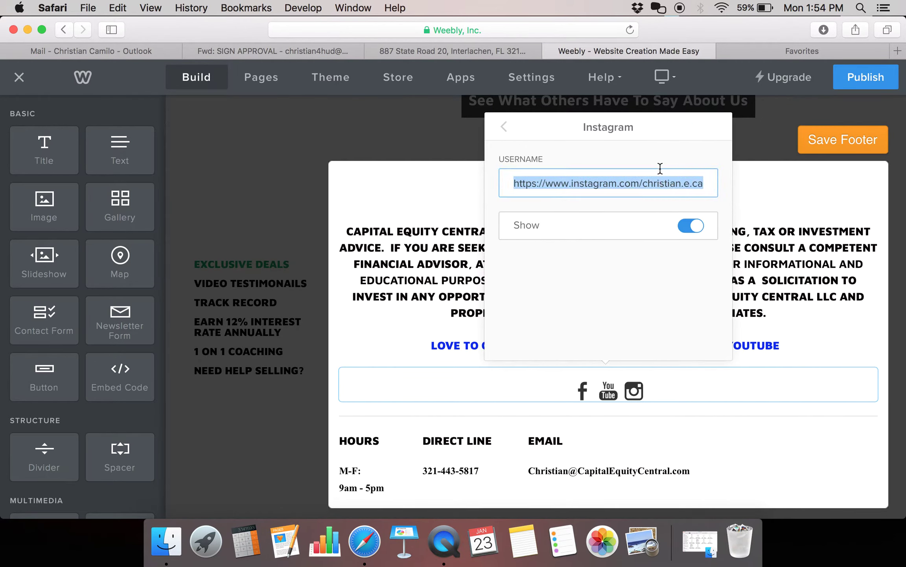
pyautogui.press('Right')
pyautogui.press('BackSpace')
pyautogui.press('BackSpace')
pyautogui.press('BackSpace')
pyautogui.press('BackSpace')
pyautogui.press('BackSpace')
pyautogui.press('BackSpace')
pyautogui.press('BackSpace')
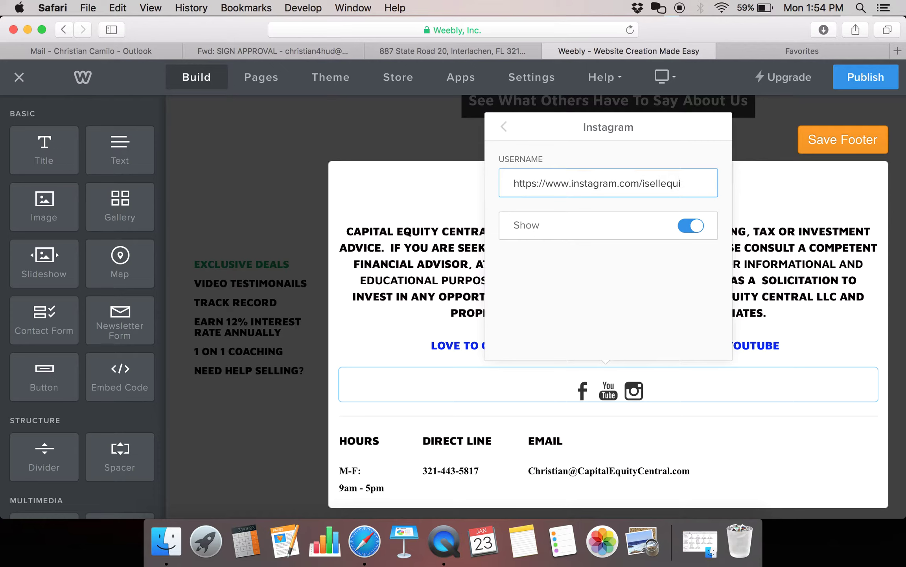
pyautogui.click(683, 294)
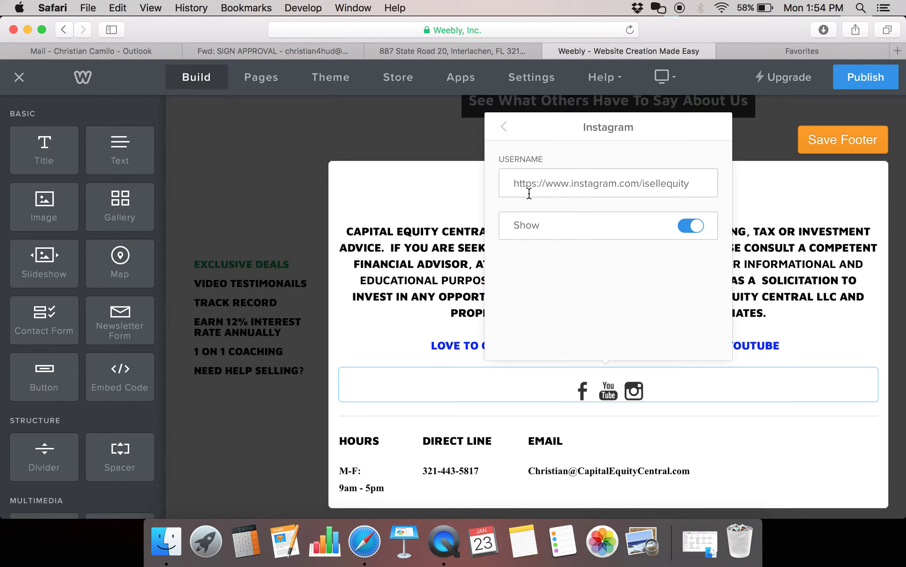
# - Recheck the Instagram address, close the social icons settings and save the footer
pyautogui.click(505, 129)
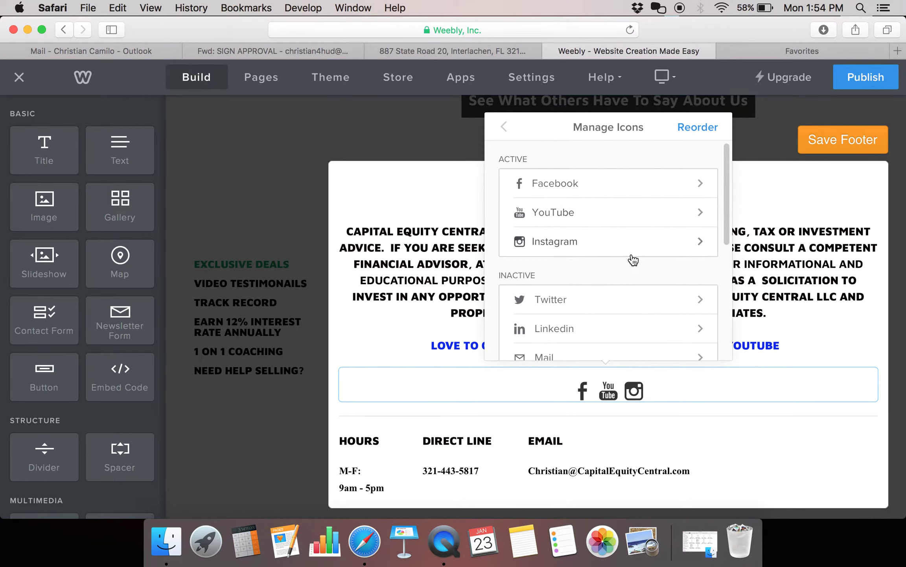
pyautogui.click(630, 244)
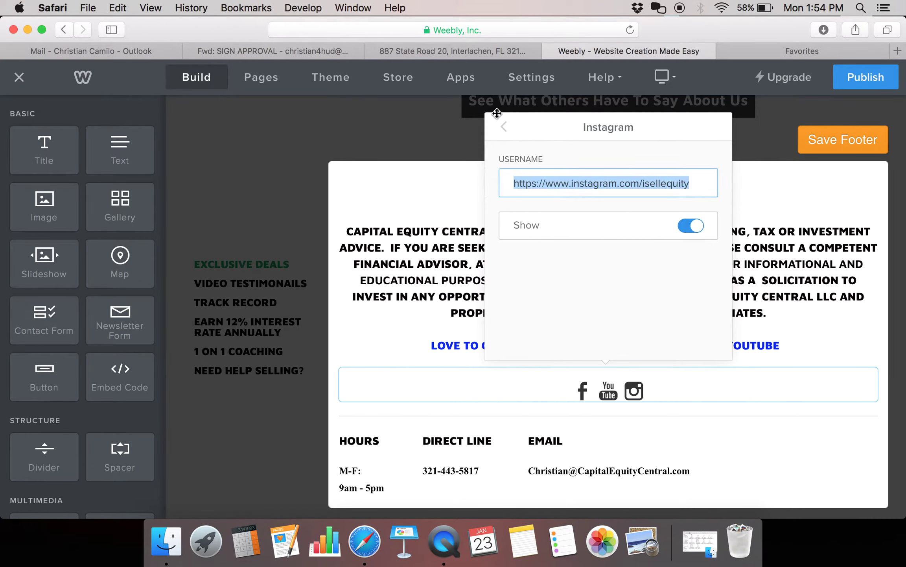
pyautogui.click(503, 128)
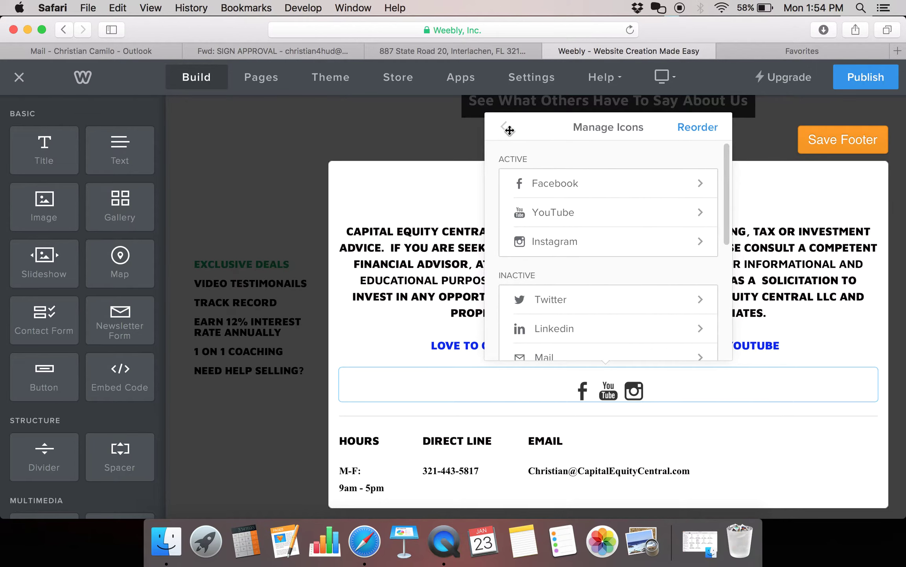
pyautogui.click(504, 126)
pyautogui.click(798, 262)
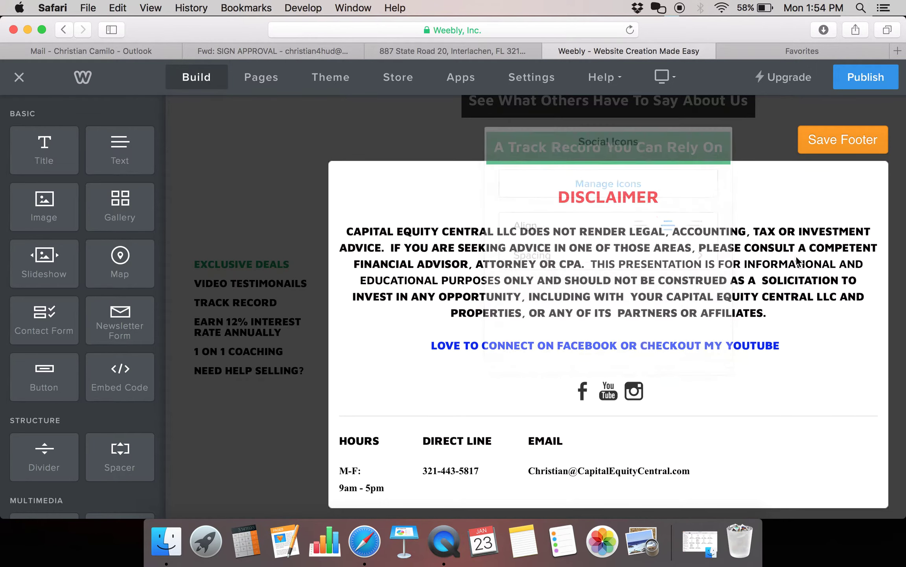
pyautogui.click(817, 140)
# - Scroll up to the map and briefly review its settings
pyautogui.scroll(10, 668, 307)
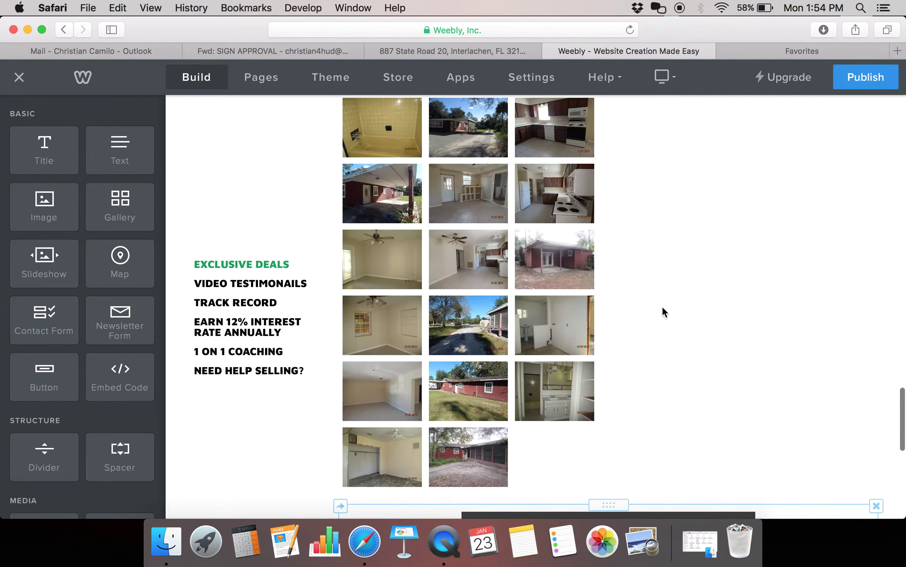
pyautogui.scroll(7, 471, 281)
pyautogui.scroll(-8, 480, 315)
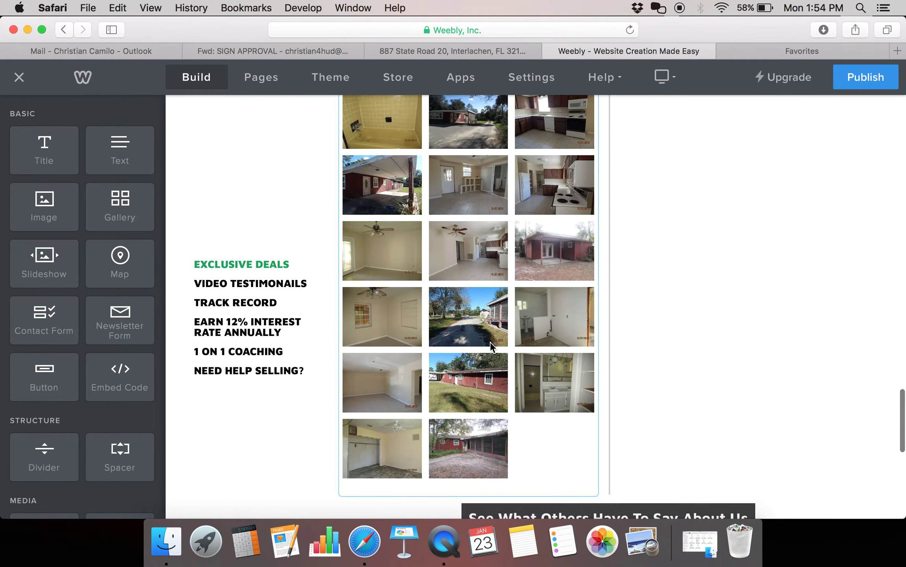
pyautogui.scroll(3, 531, 445)
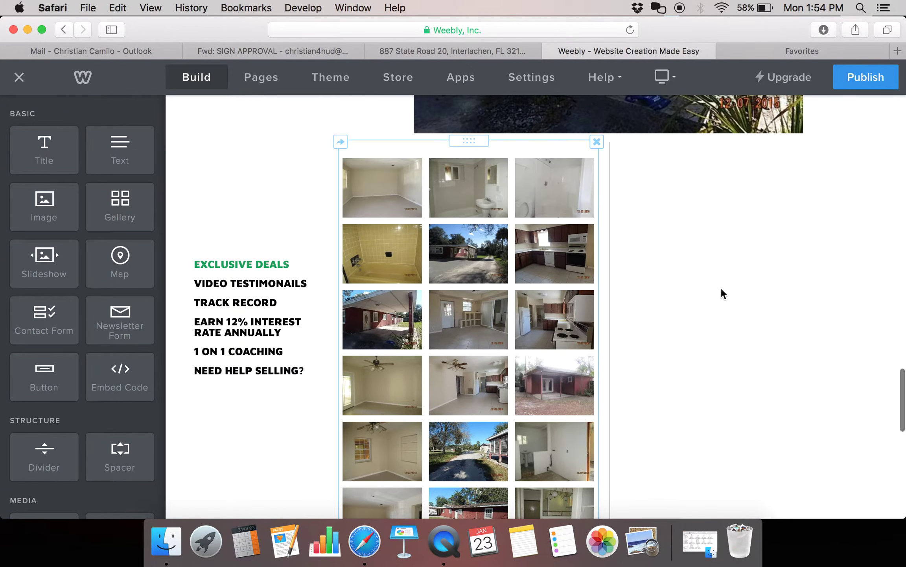
pyautogui.scroll(3, 729, 272)
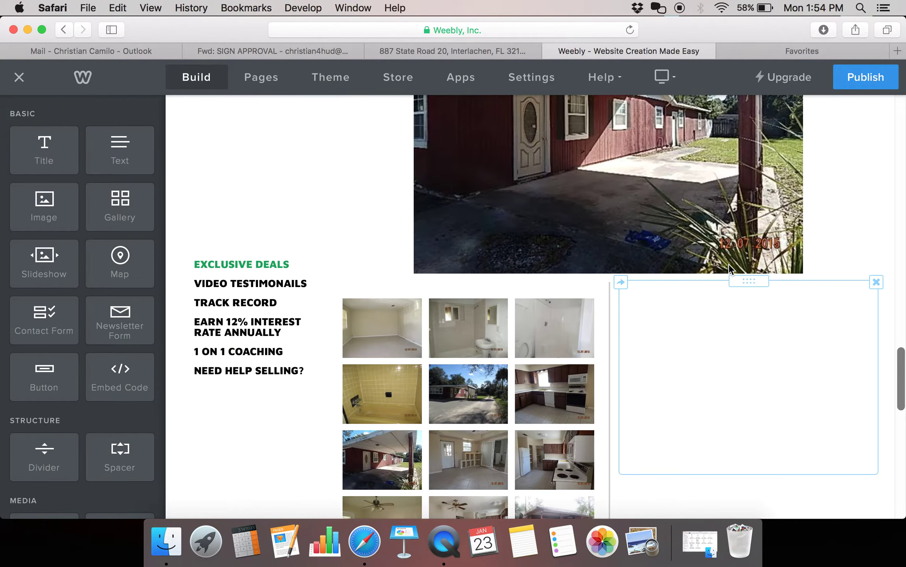
pyautogui.click(704, 363)
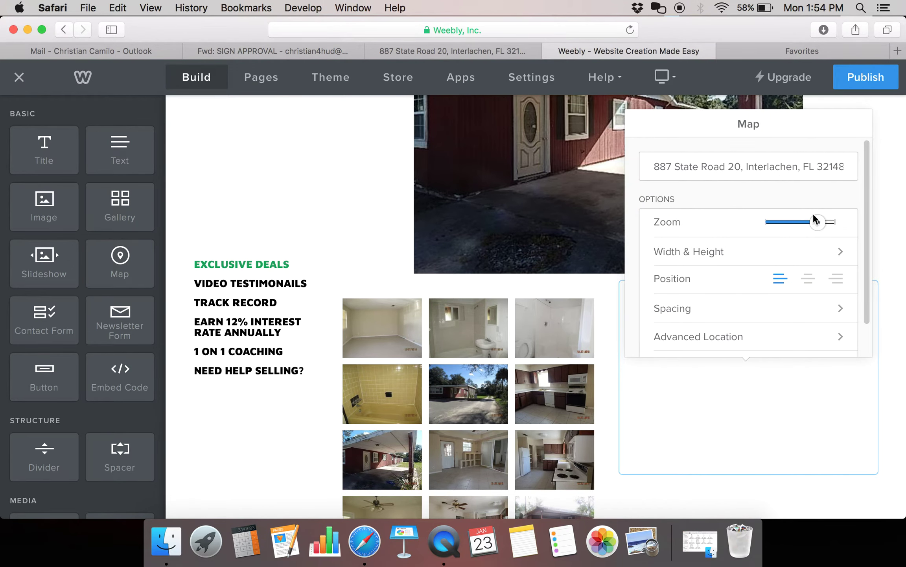
pyautogui.click(896, 230)
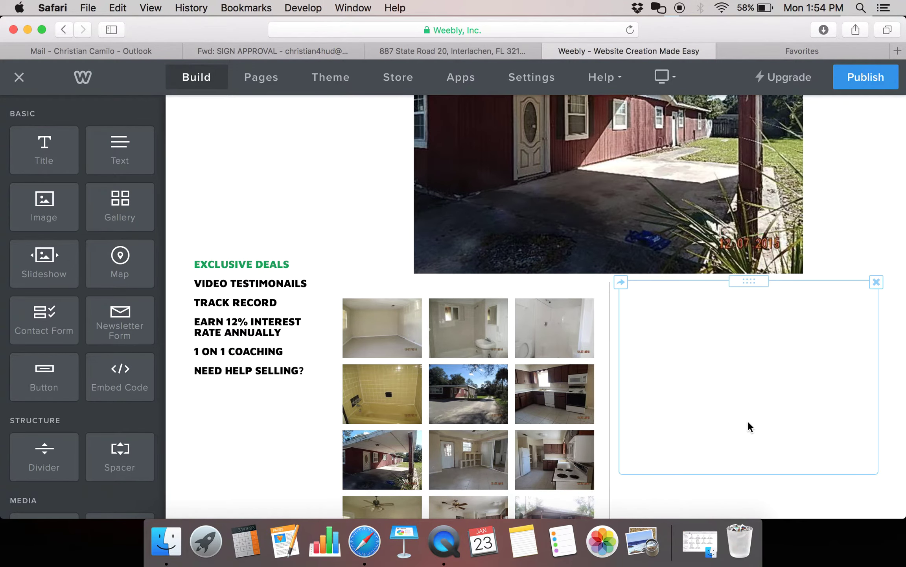
pyautogui.scroll(-3, 749, 424)
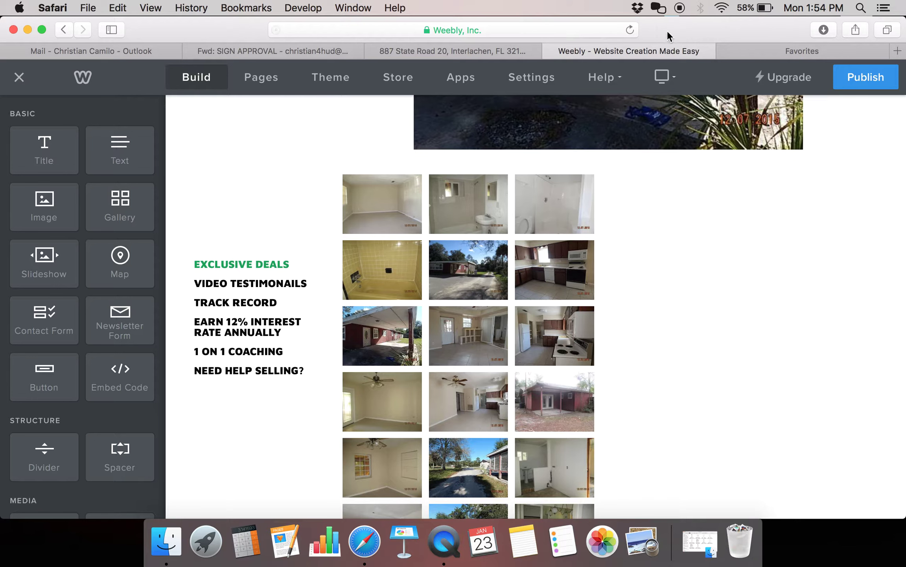
pyautogui.click(880, 83)
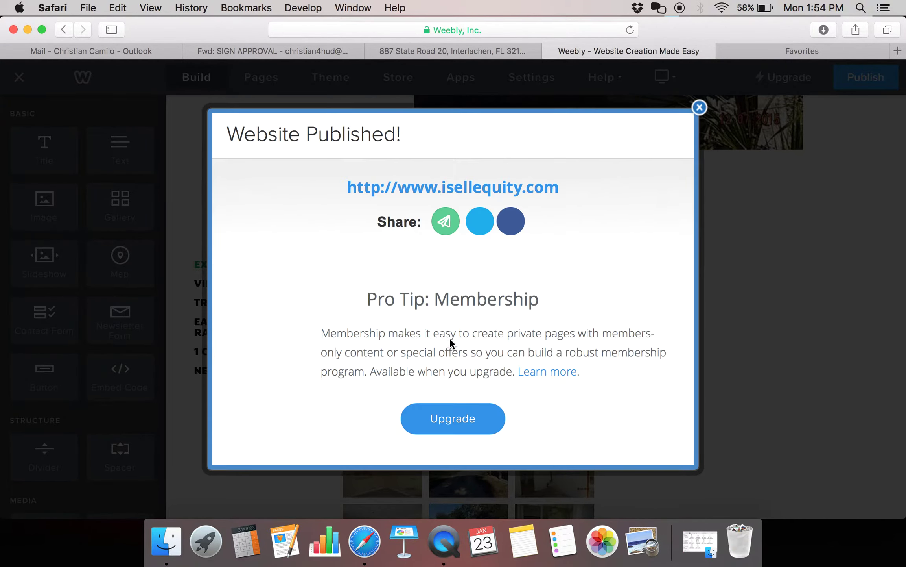
pyautogui.click(700, 107)
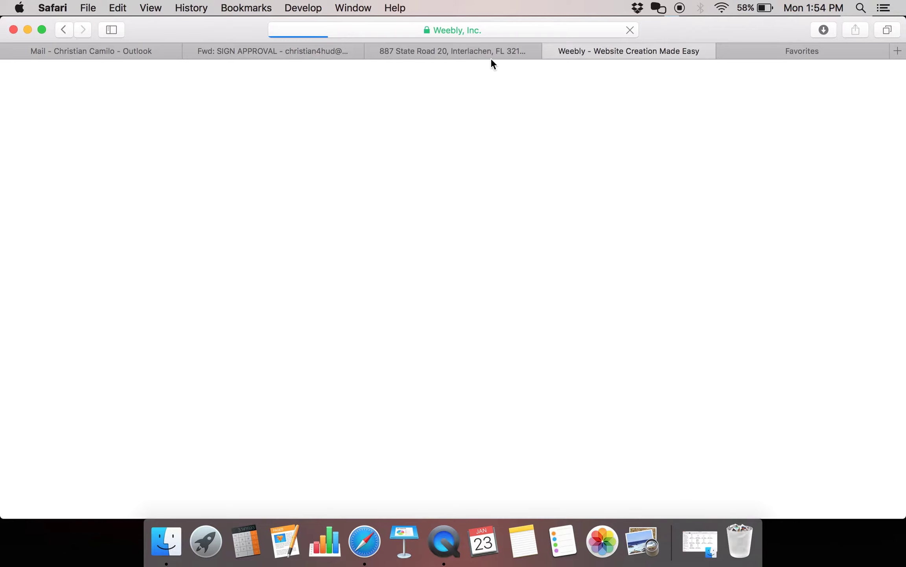
pyautogui.click(304, 53)
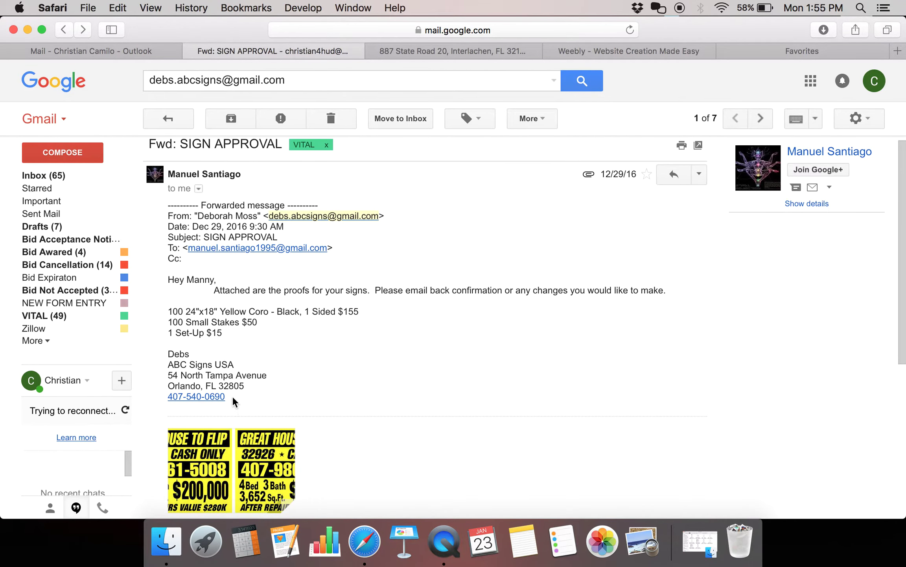
pyautogui.moveTo(233, 398)
pyautogui.mouseDown()
pyautogui.moveTo(122, 342)
pyautogui.moveTo(154, 354)
pyautogui.mouseUp()
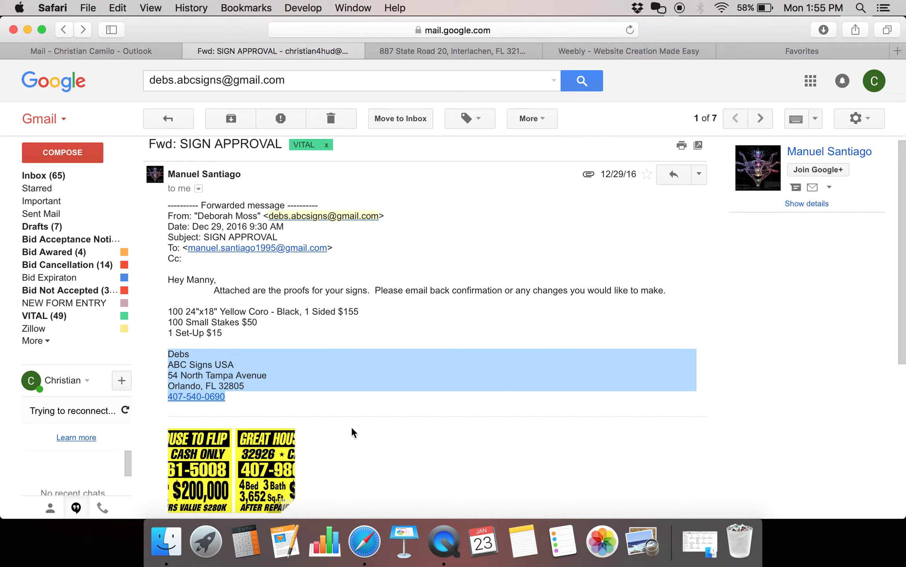
pyautogui.scroll(-5, 353, 433)
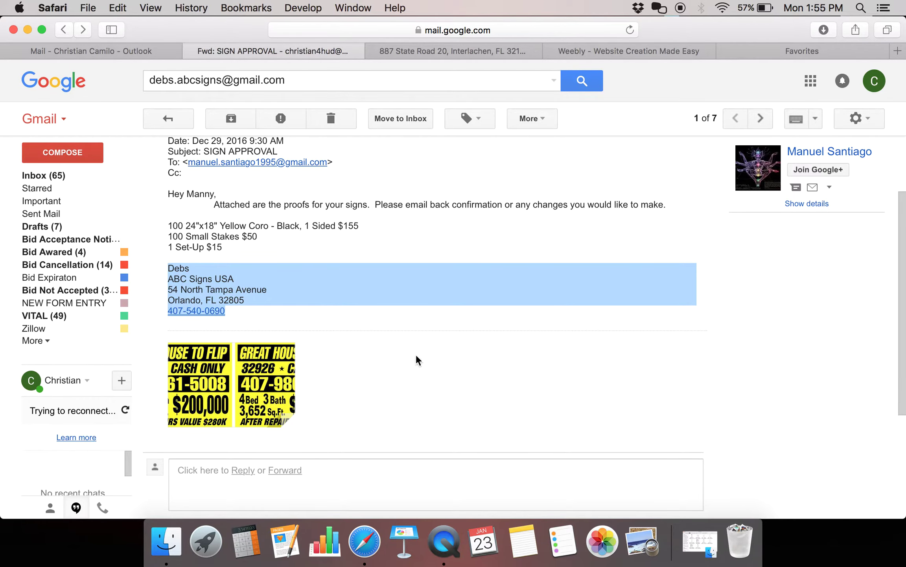
pyautogui.click(667, 51)
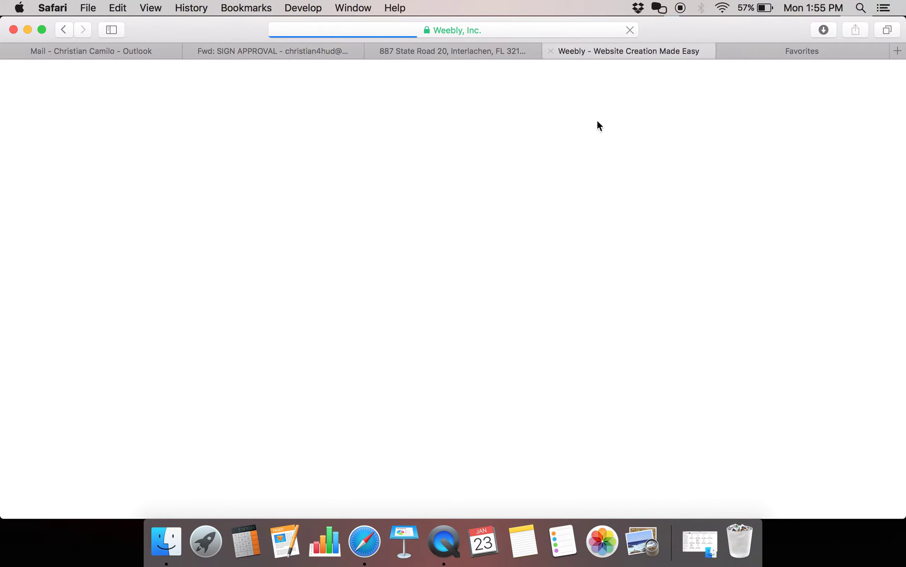
pyautogui.click(490, 55)
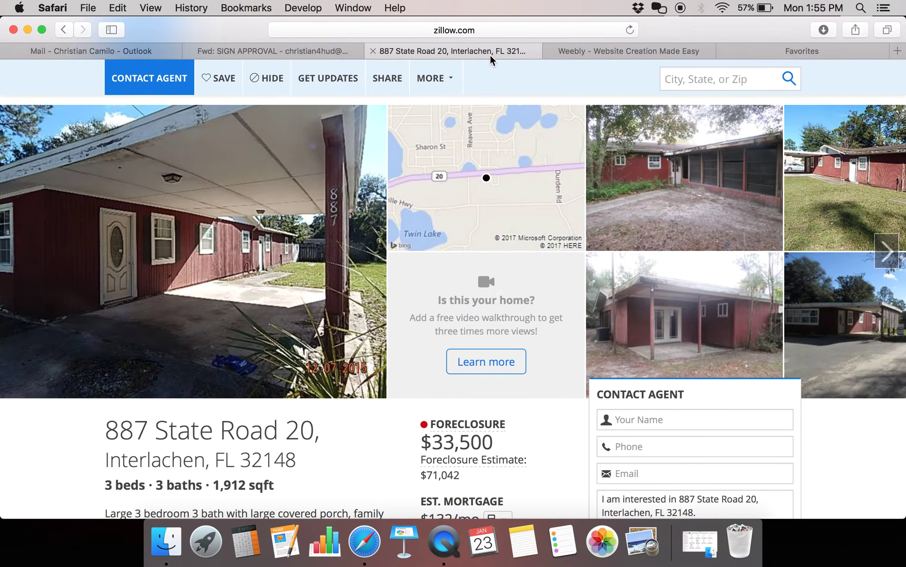
pyautogui.click(283, 56)
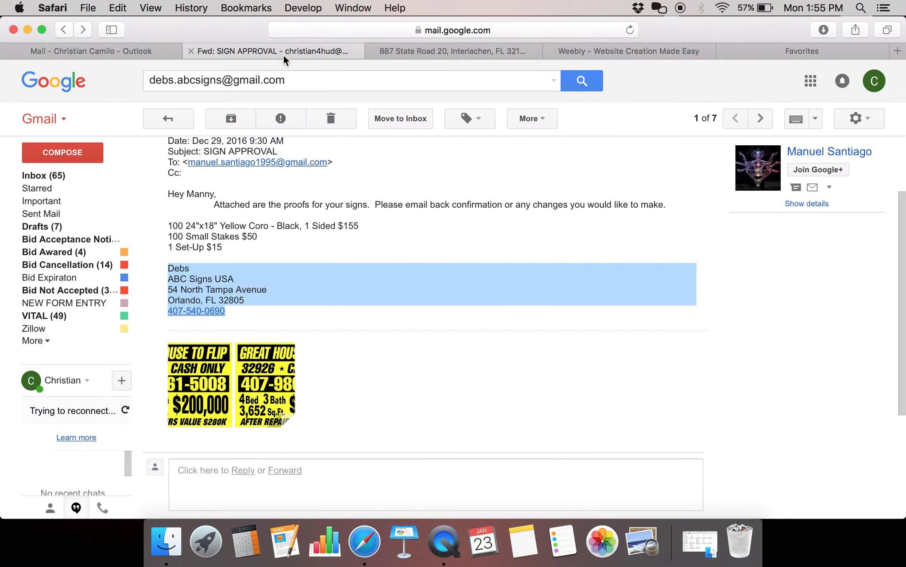
pyautogui.click(79, 57)
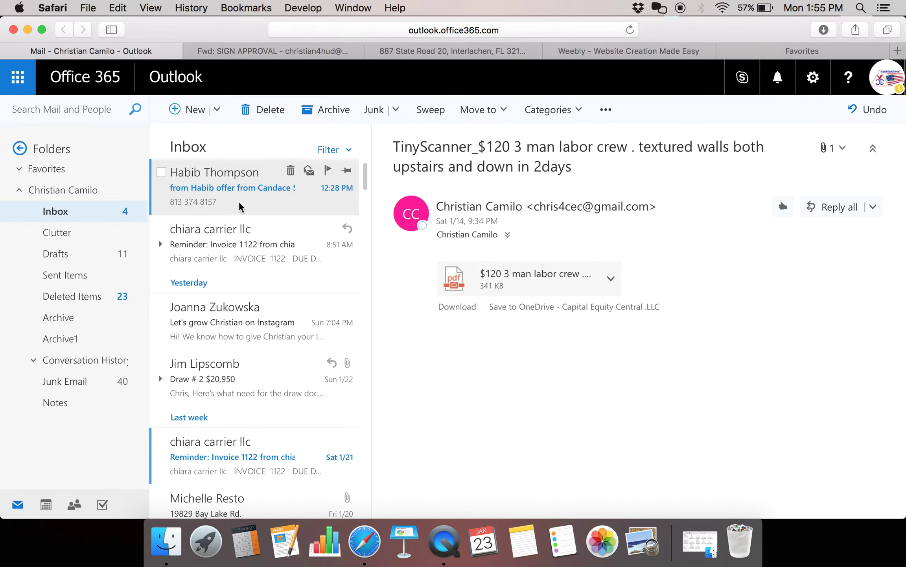
pyautogui.click(273, 46)
pyautogui.click(443, 52)
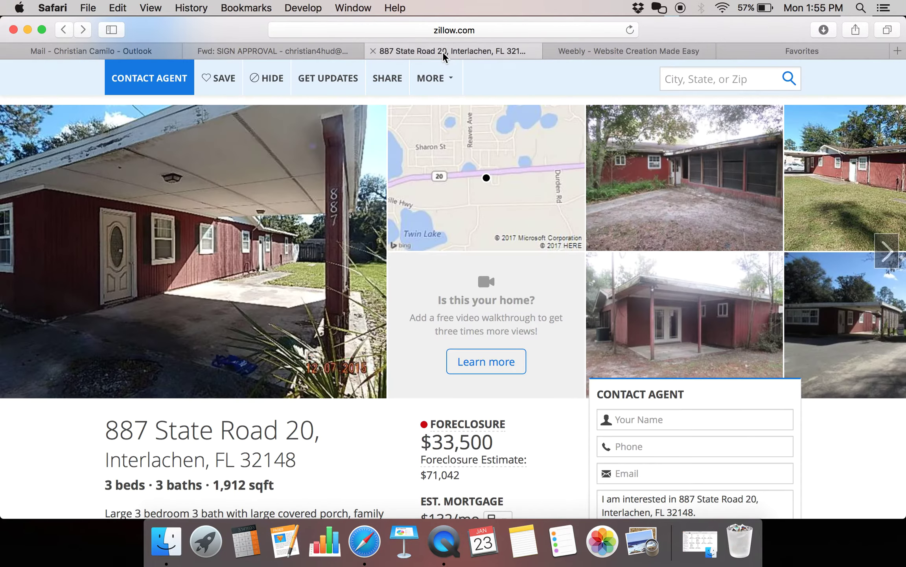
pyautogui.click(593, 50)
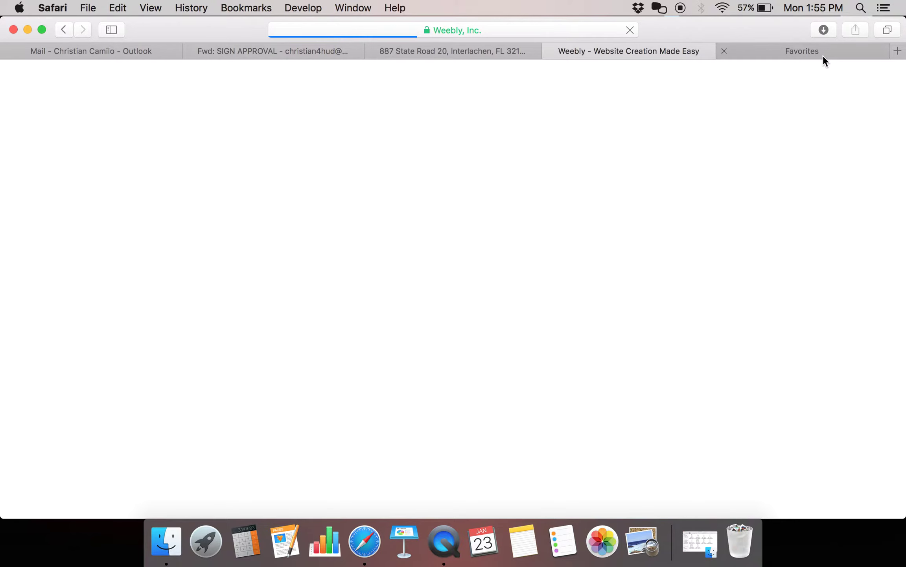
pyautogui.click(480, 49)
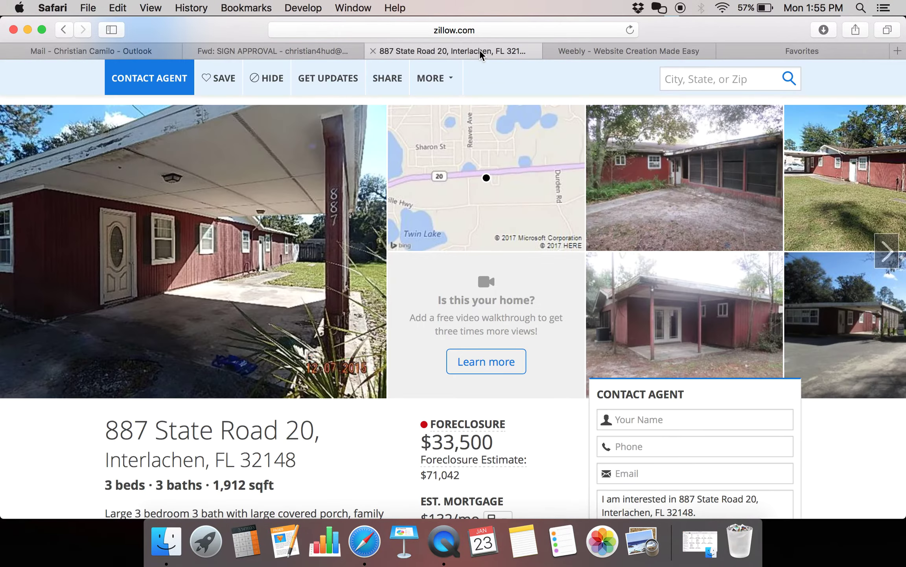
pyautogui.click(372, 50)
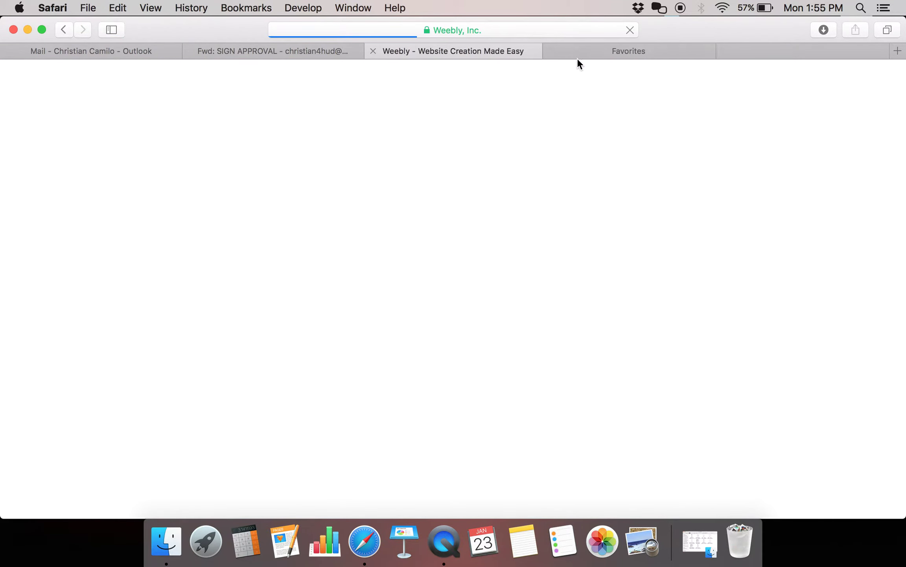
pyautogui.press('super+z')
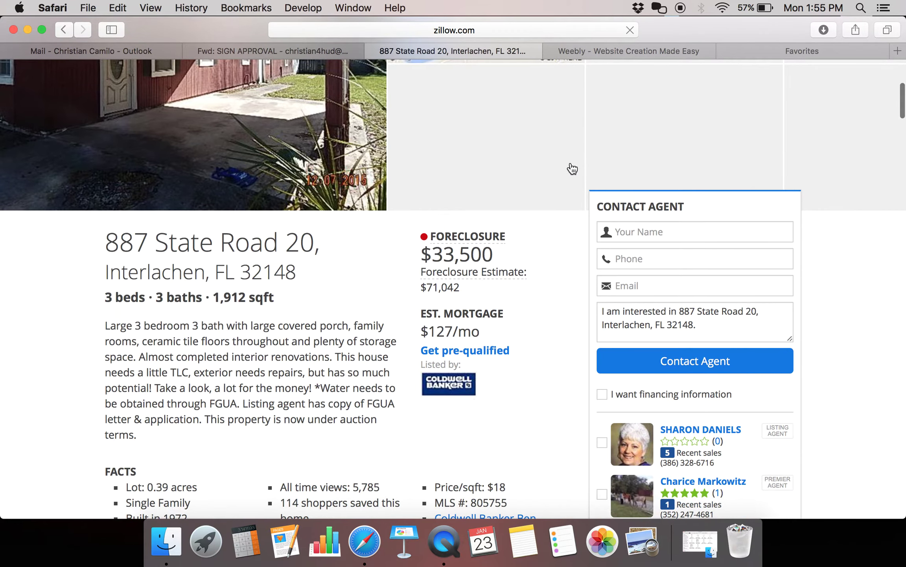
pyautogui.scroll(-1, 332, 299)
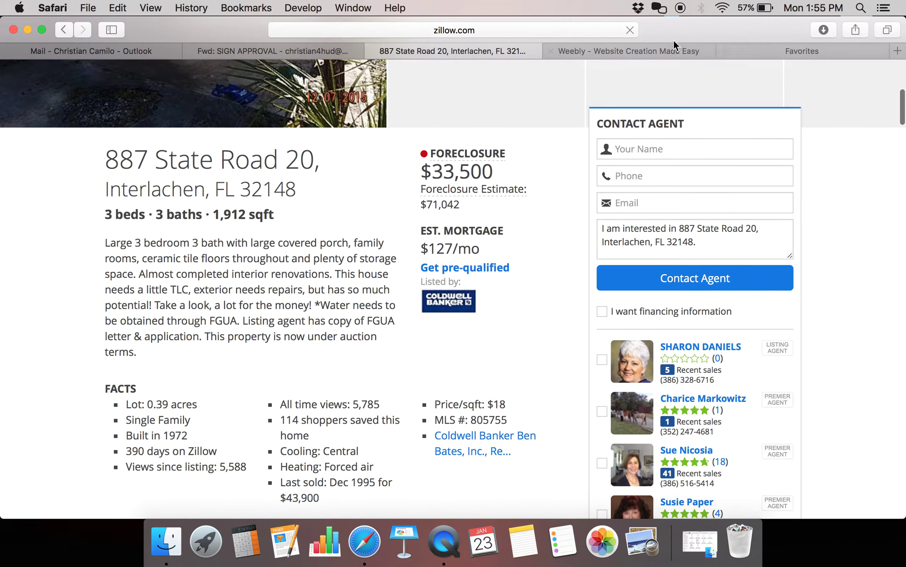
pyautogui.click(653, 54)
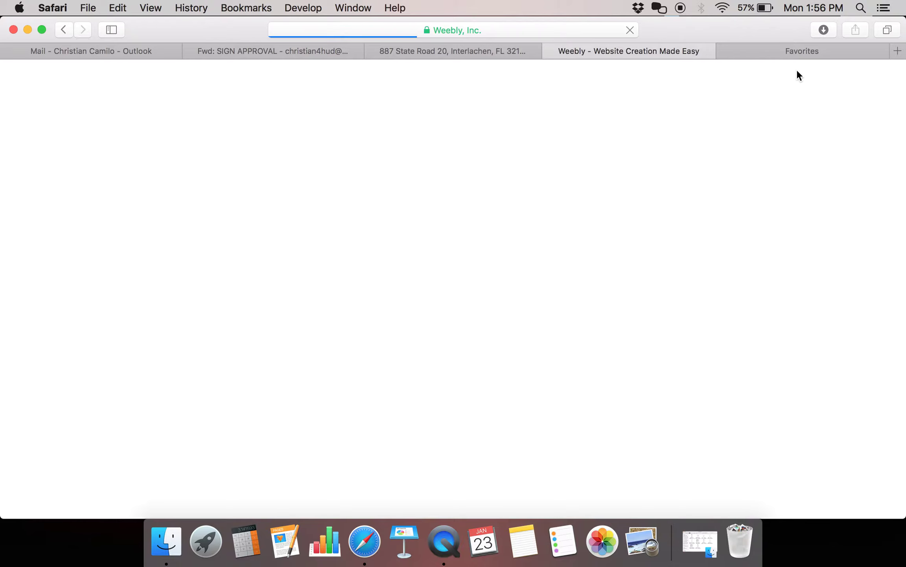
# - Open the Orlando craigslist favorite, then load google.com in another new tab
pyautogui.click(781, 51)
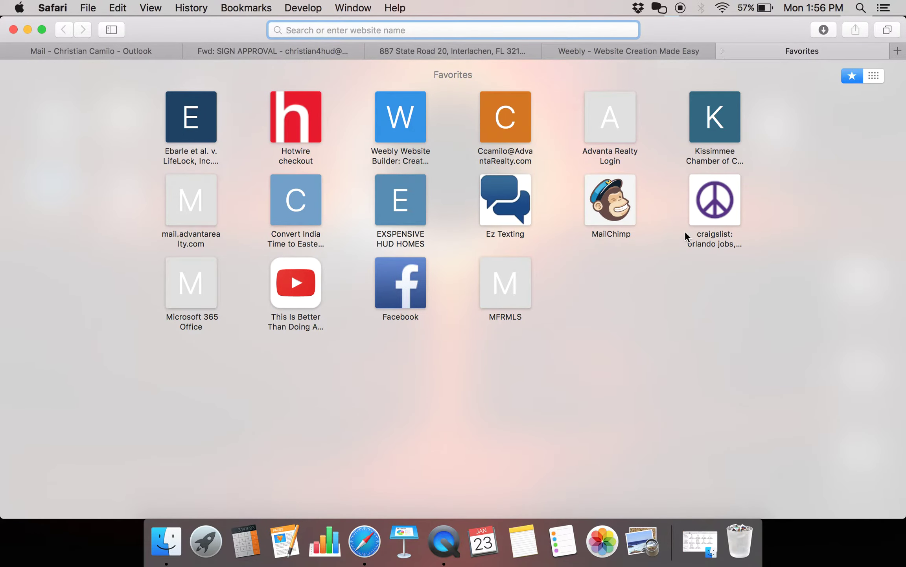
pyautogui.click(720, 186)
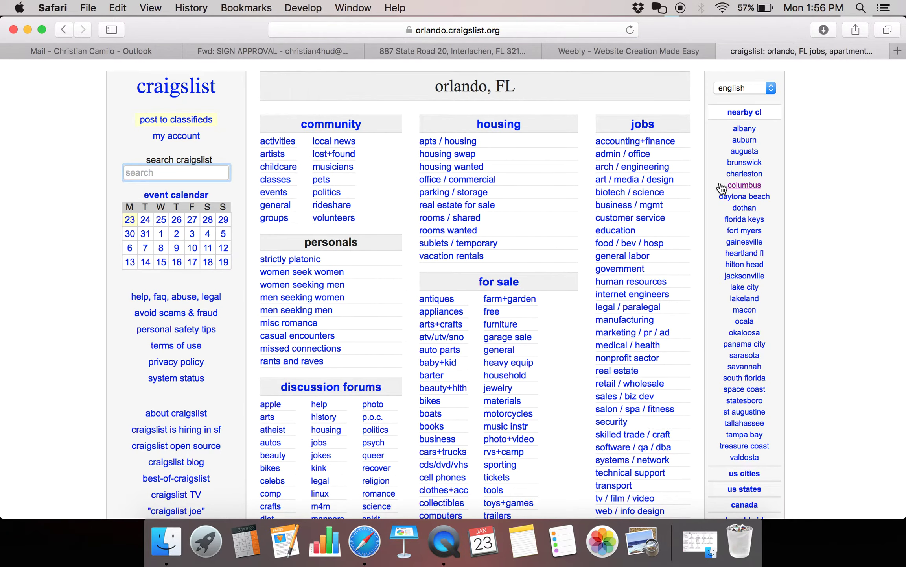
pyautogui.click(897, 50)
pyautogui.write('google.com')
pyautogui.press('Return')
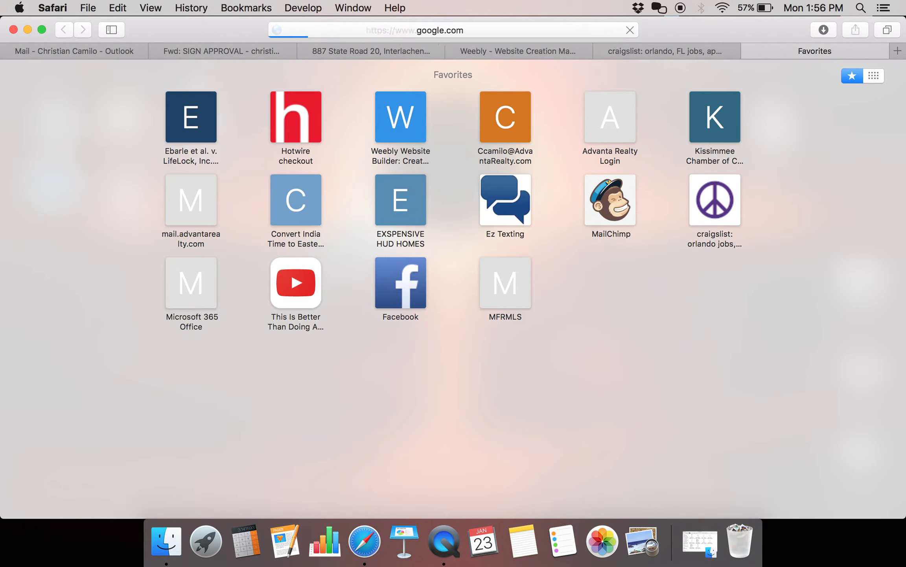
# - Copy 'Interlachen' from the Zillow listing and search Google for 'interlachen fl craigslist'
pyautogui.click(324, 54)
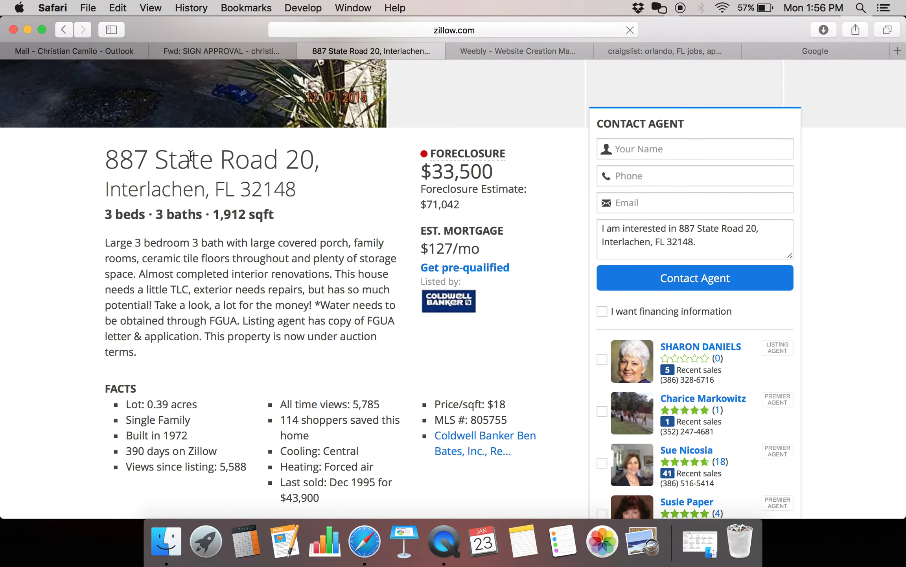
pyautogui.moveTo(105, 186)
pyautogui.mouseDown()
pyautogui.moveTo(208, 187)
pyautogui.moveTo(105, 190)
pyautogui.mouseUp()
pyautogui.click(212, 187)
pyautogui.press('super+c')
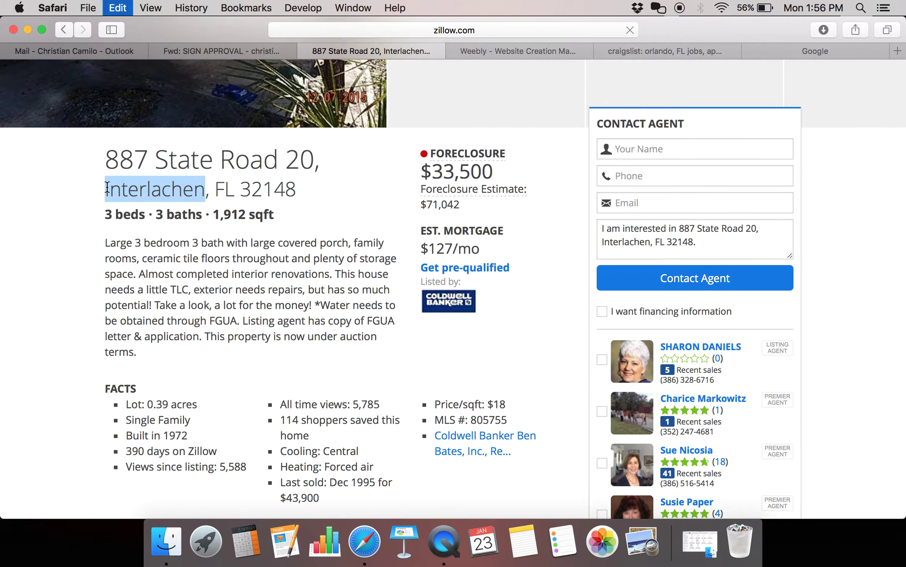
pyautogui.click(833, 45)
pyautogui.press('super+v')
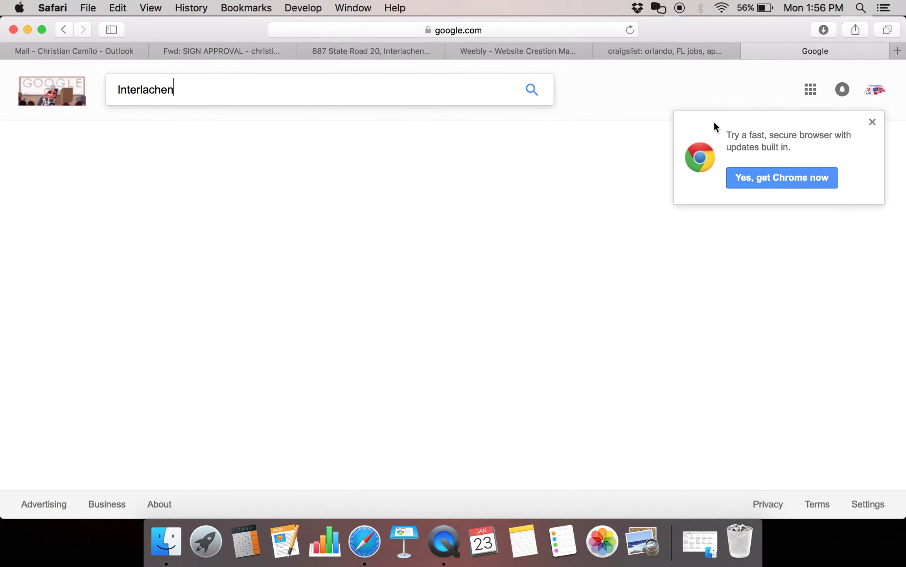
pyautogui.write('fl cr')
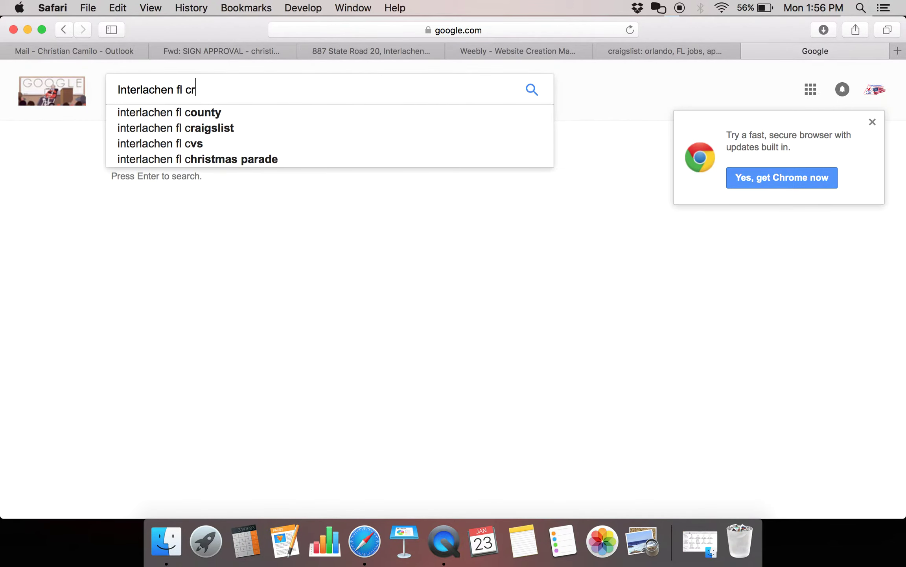
pyautogui.click(175, 113)
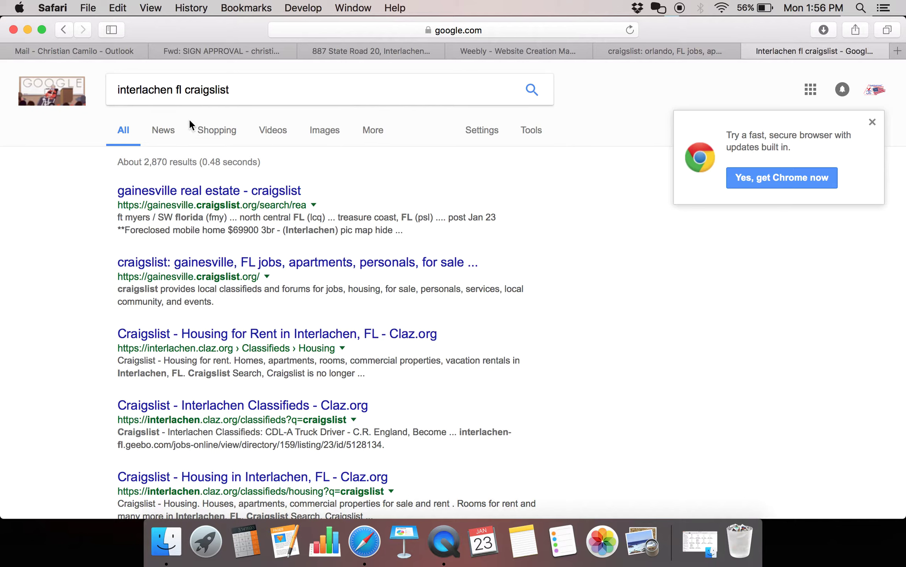
# - Open the gainesville real estate craigslist result, log in, and delete the active drywall-crew posting
pyautogui.click(179, 193)
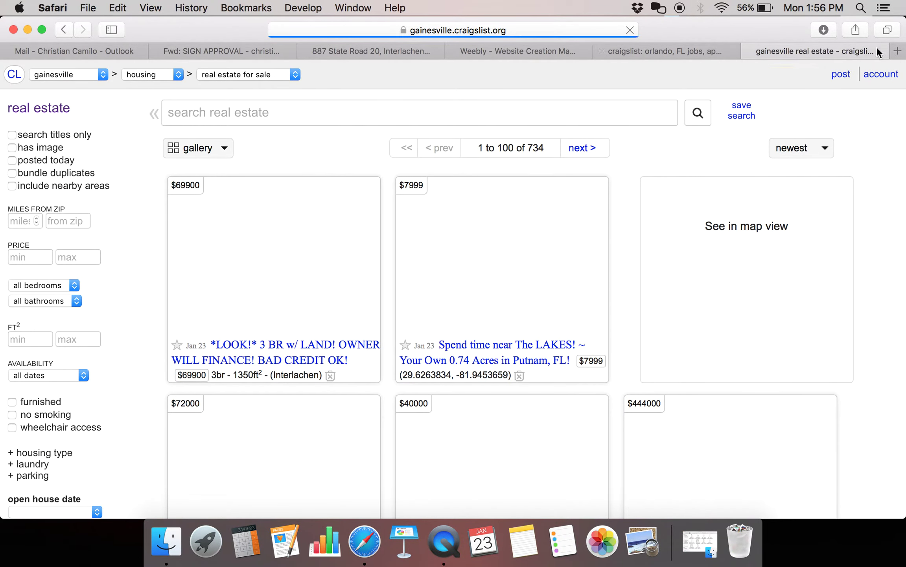
pyautogui.click(867, 77)
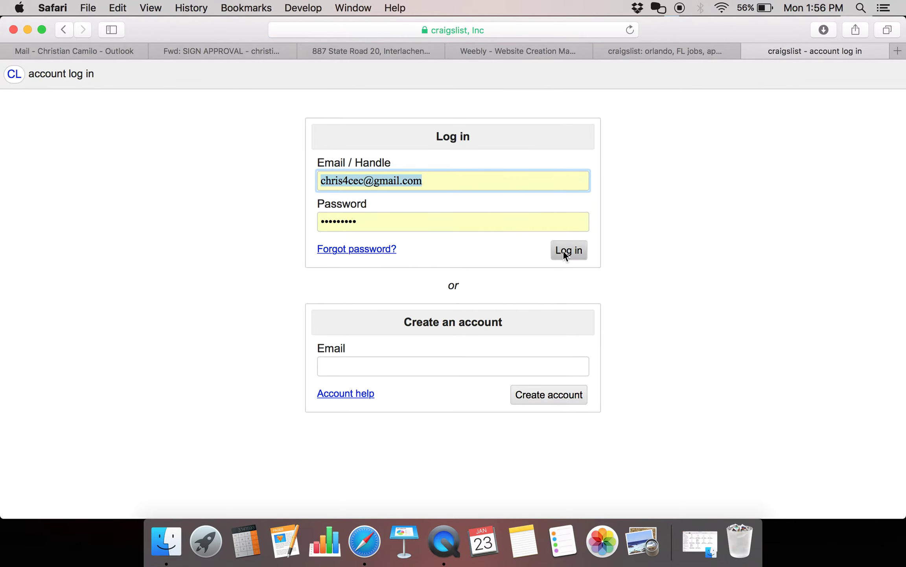
pyautogui.click(563, 254)
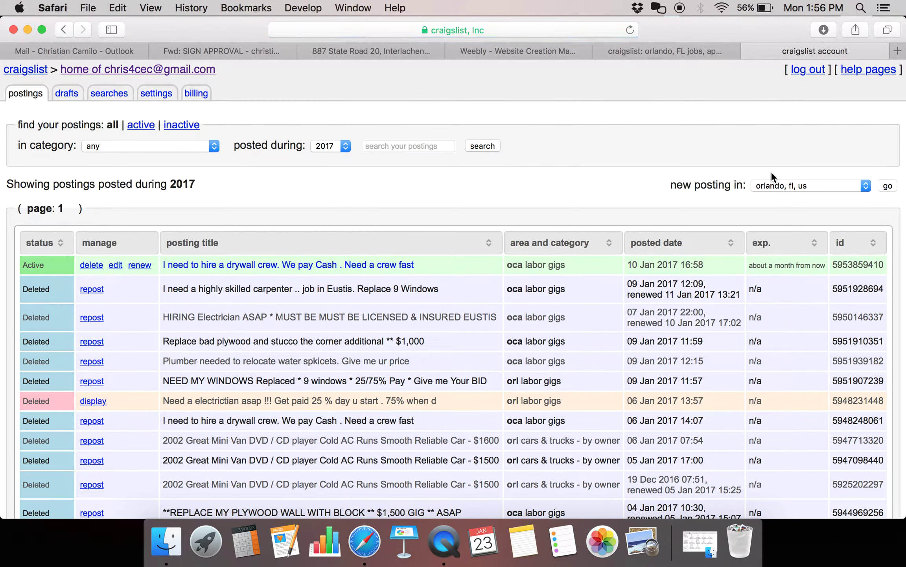
pyautogui.click(95, 268)
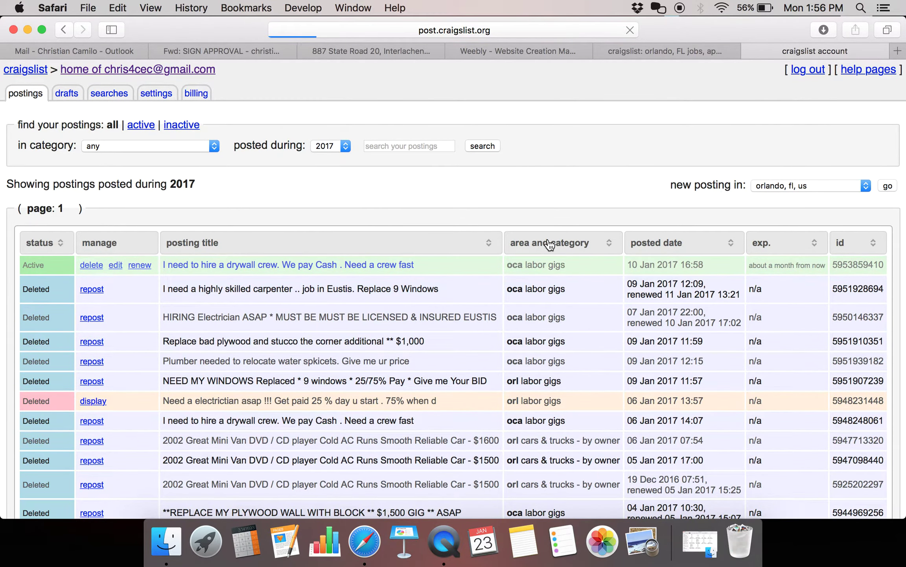